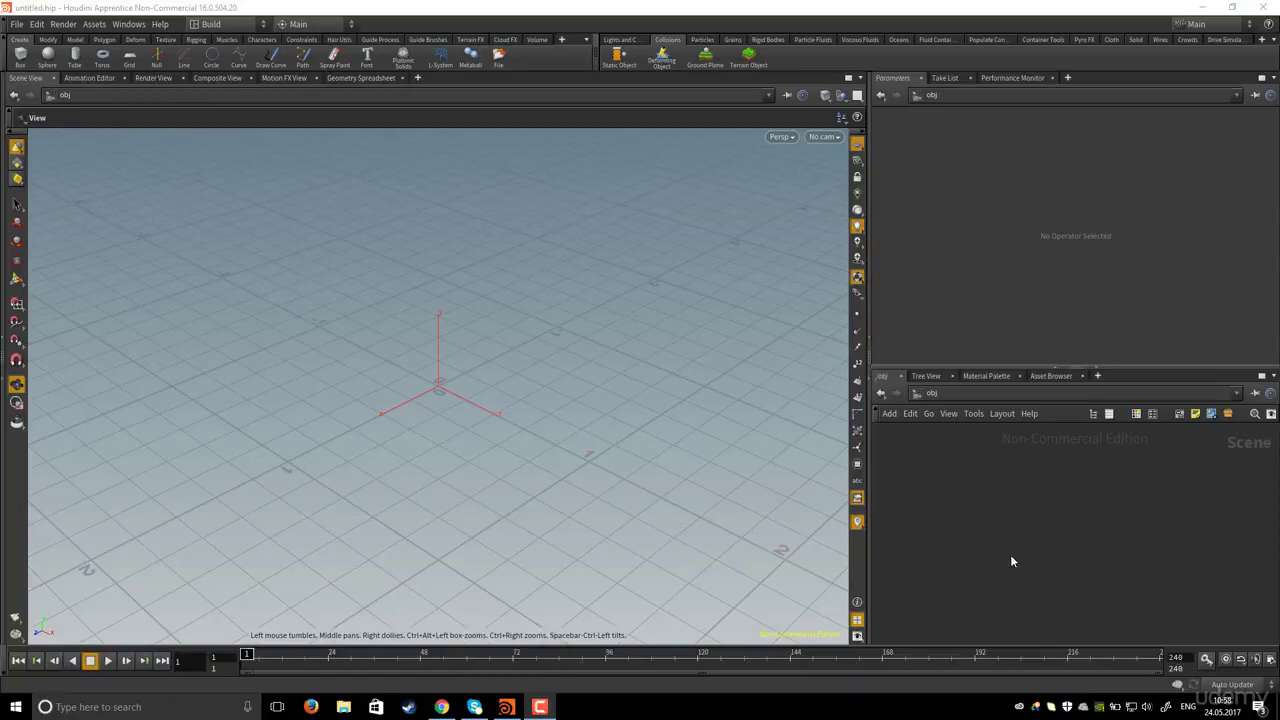
# Create a font object with the default frame text at the world origin
pyautogui.click(366, 62)
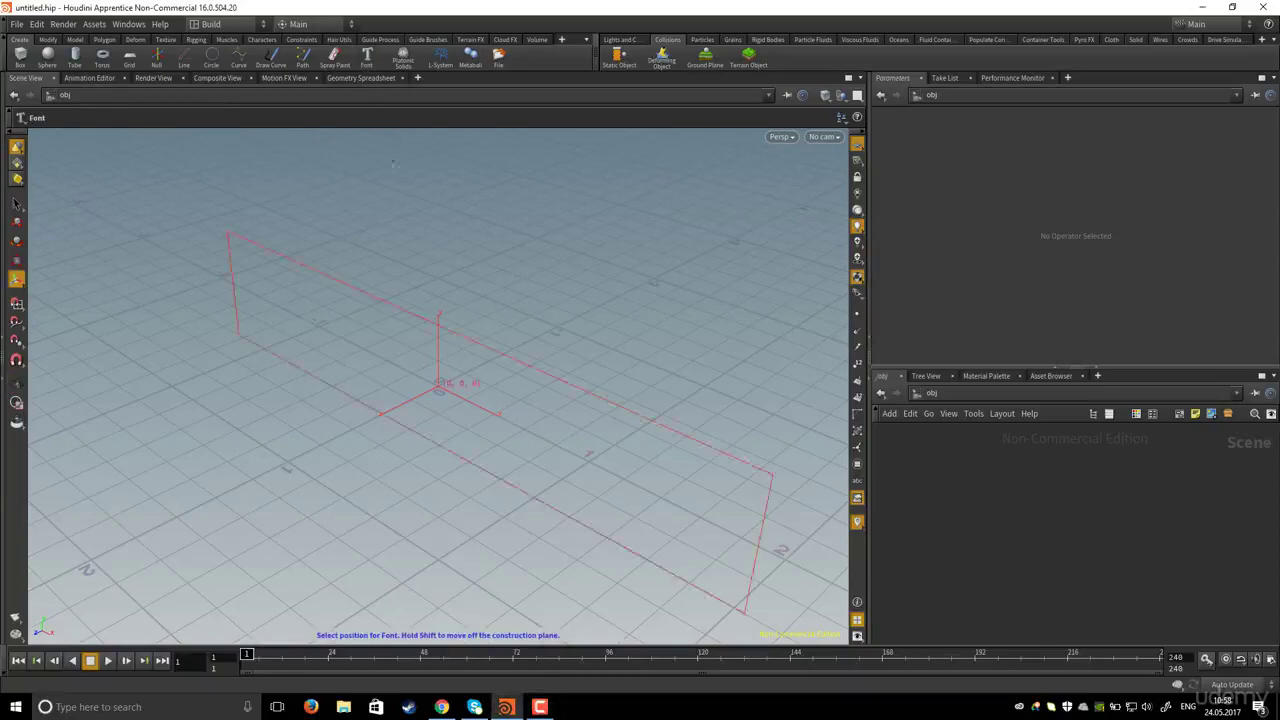
pyautogui.click(410, 266)
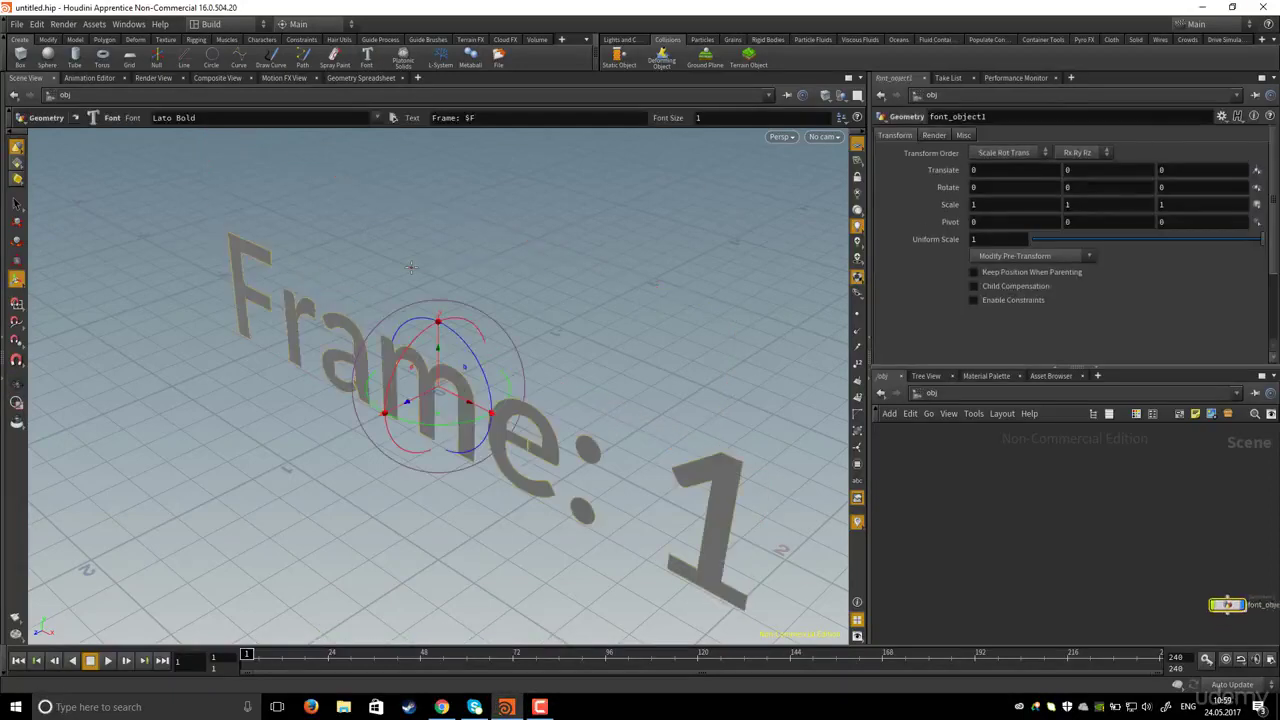
pyautogui.keyDown('alt'); pyautogui.moveTo(532, 346); pyautogui.dragTo(577, 294); pyautogui.keyUp('alt')
pyautogui.keyDown('alt'); pyautogui.moveTo(577, 294); pyautogui.dragTo(425, 292, button='right'); pyautogui.keyUp('alt')
pyautogui.press('Return')
pyautogui.press('h')
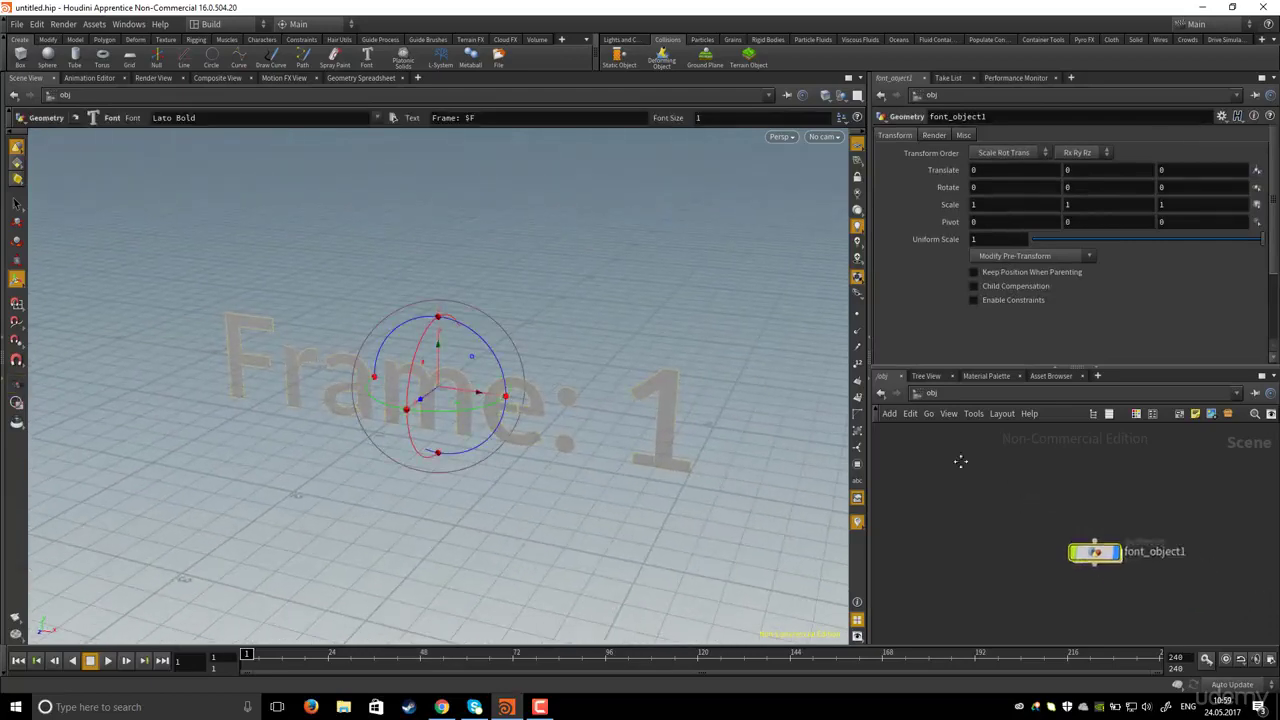
# Inside the font object, wire a displayed Transform node after the font node and raise the text about 0.815 units in Y
pyautogui.doubleClick(1028, 515)
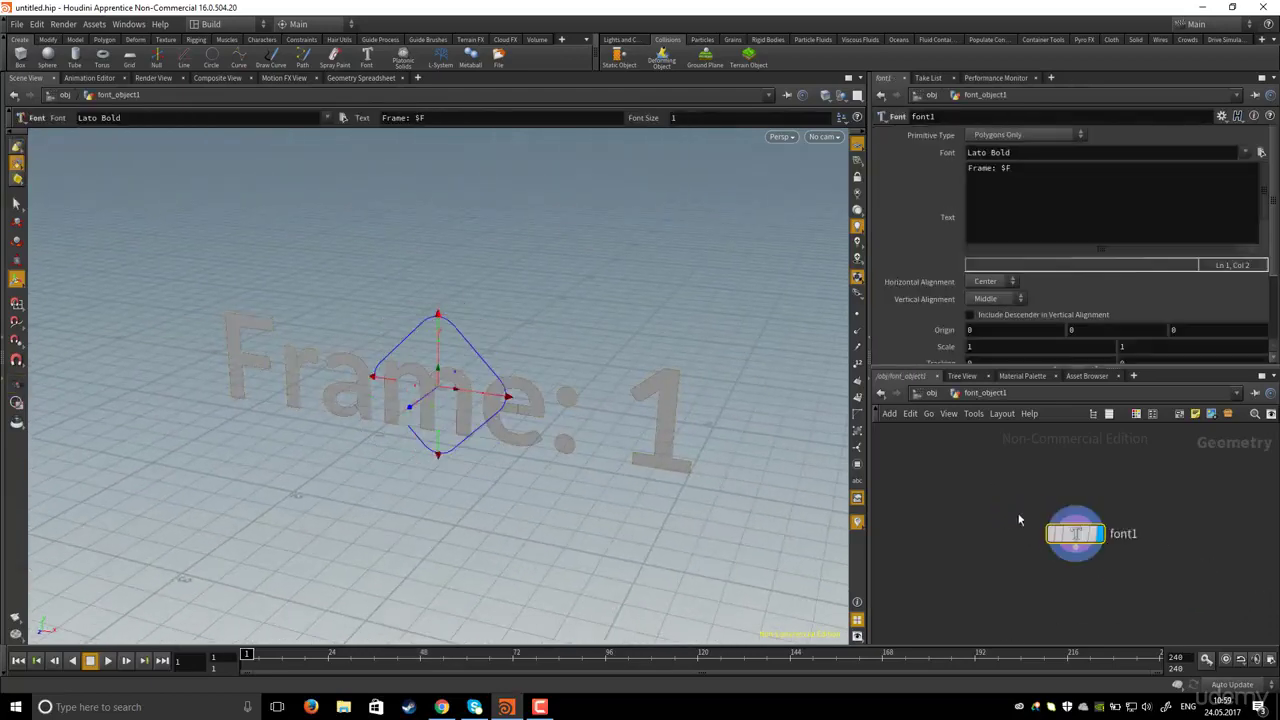
pyautogui.press('Tab')
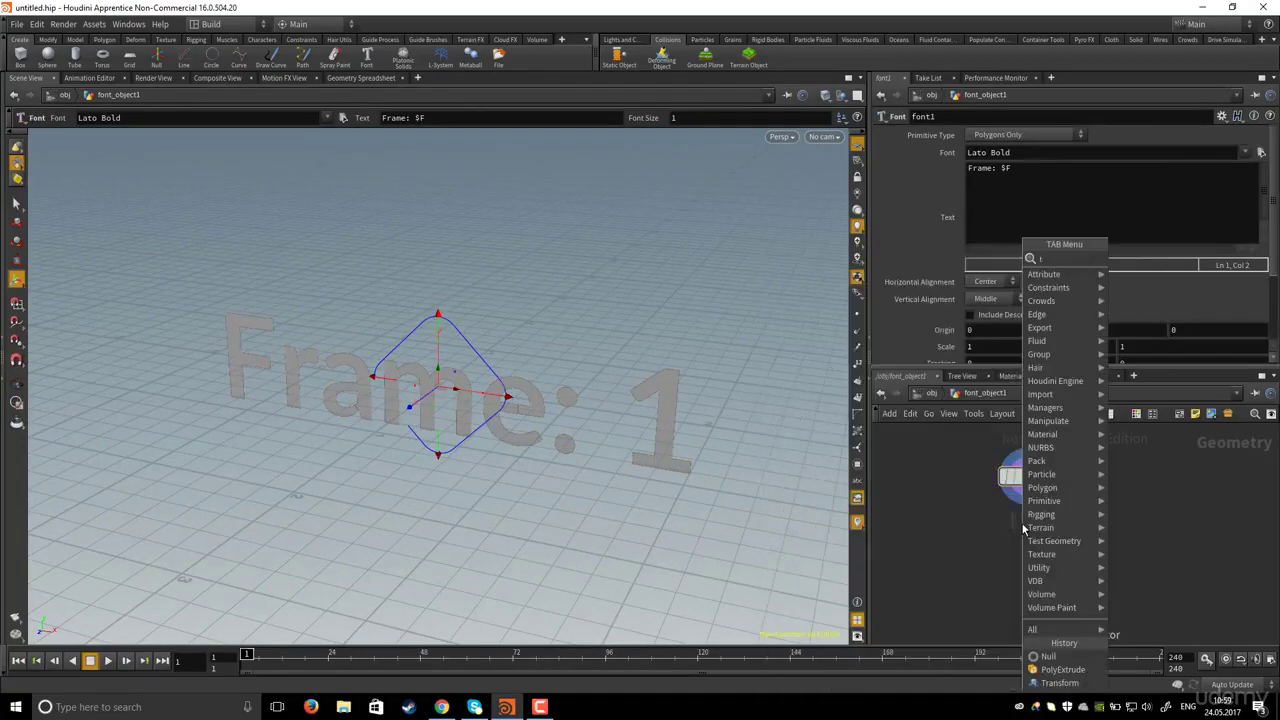
pyautogui.write('tran')
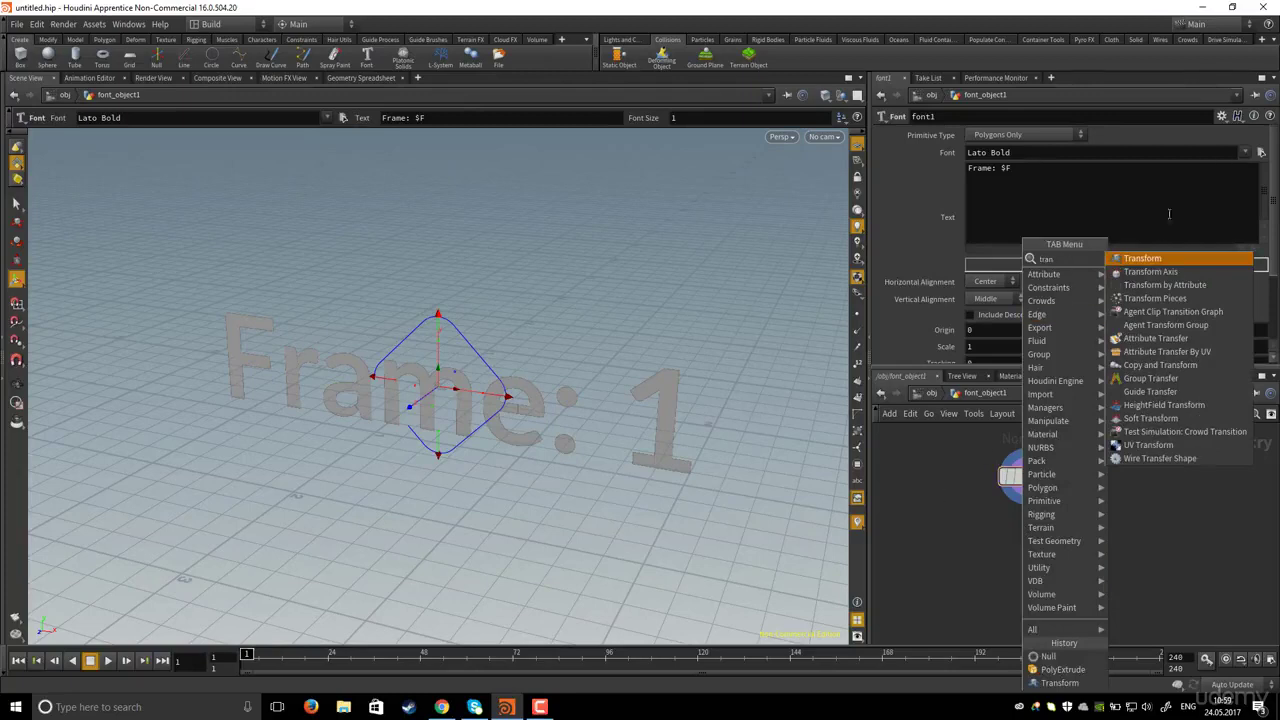
pyautogui.click(1155, 263)
pyautogui.click(1027, 541)
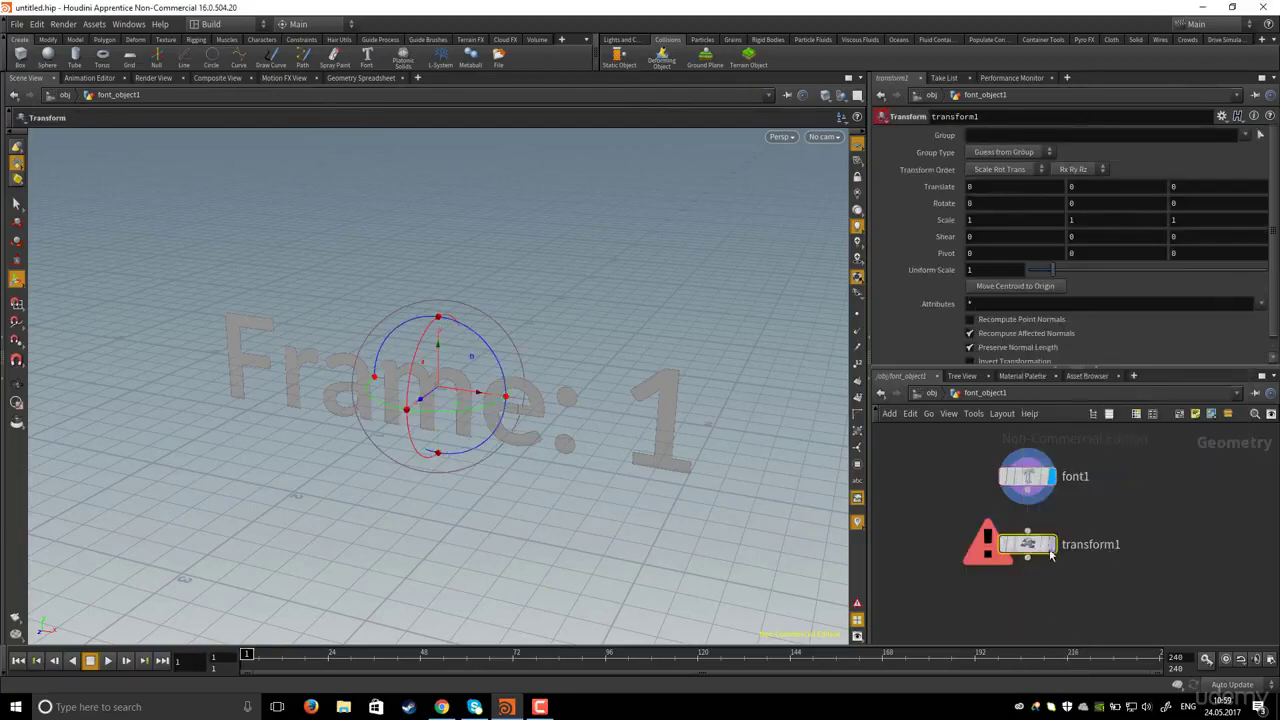
pyautogui.click(1027, 489)
pyautogui.click(1027, 524)
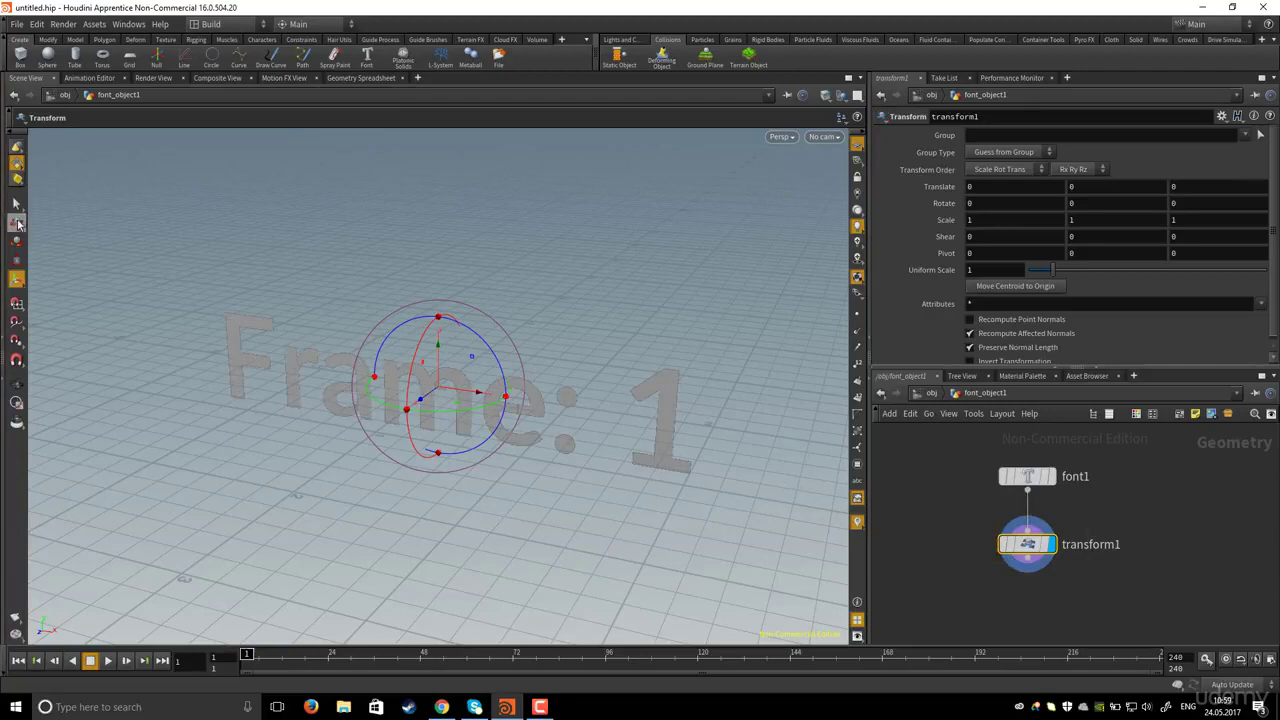
pyautogui.click(17, 222)
pyautogui.keyDown('alt'); pyautogui.moveTo(660, 326); pyautogui.dragTo(440, 210); pyautogui.keyUp('alt')
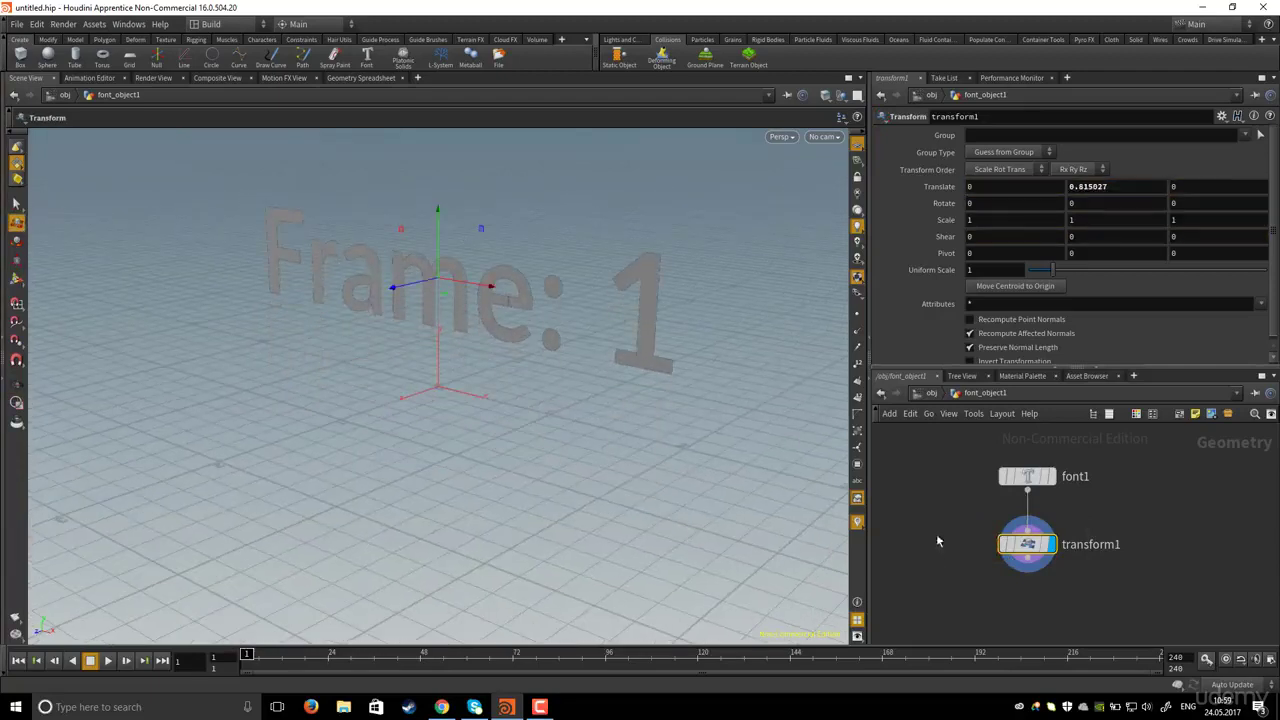
# Replace the font node's text with the letter H
pyautogui.moveTo(937, 539); pyautogui.dragTo(937, 573, button='middle')
pyautogui.click(1020, 505)
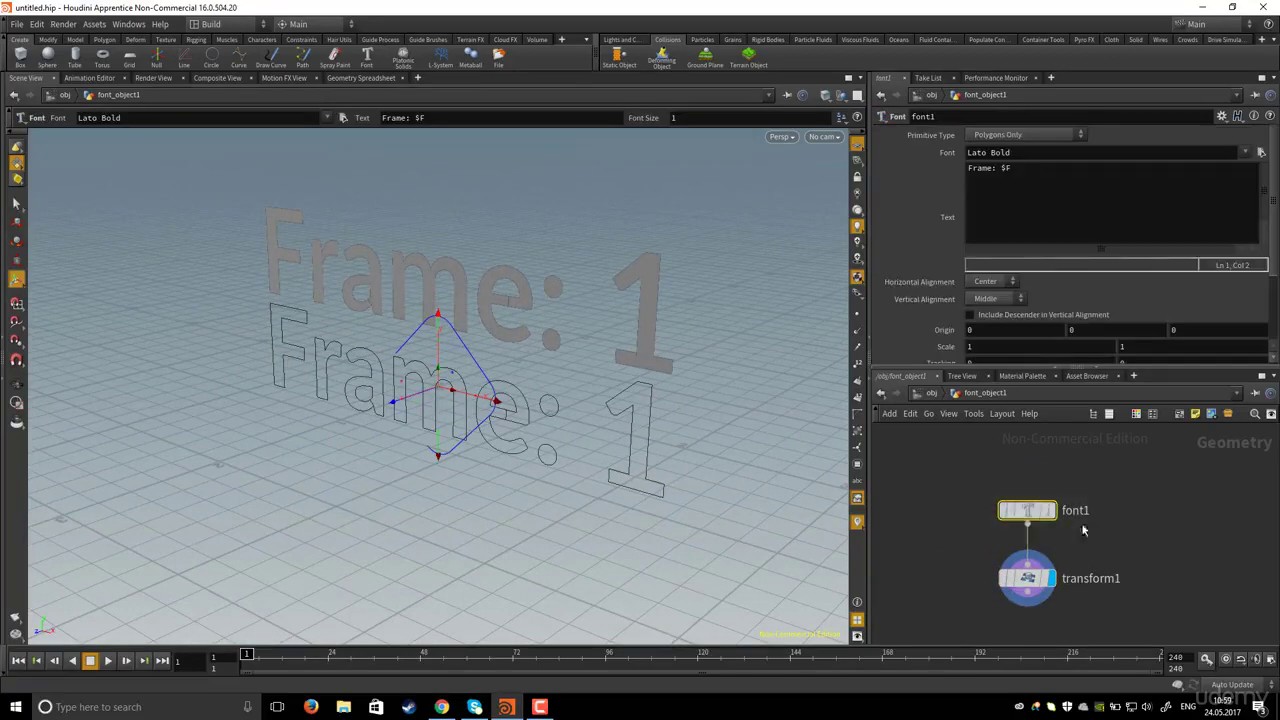
pyautogui.moveTo(968, 367); pyautogui.dragTo(969, 389)
pyautogui.hotkey('ctrl', 'a')
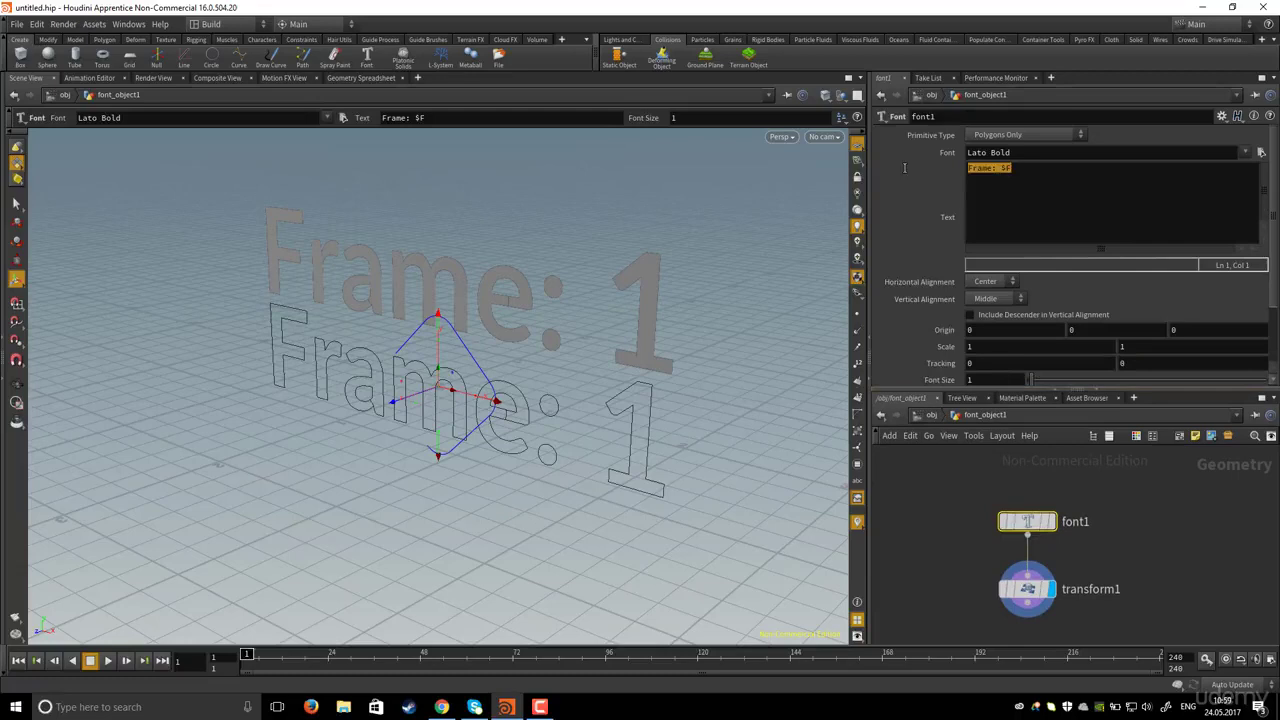
pyautogui.write('H')
# Add a Null node below the Transform node, wire the Transform output into it and set it as the displayed node
pyautogui.click(1020, 592)
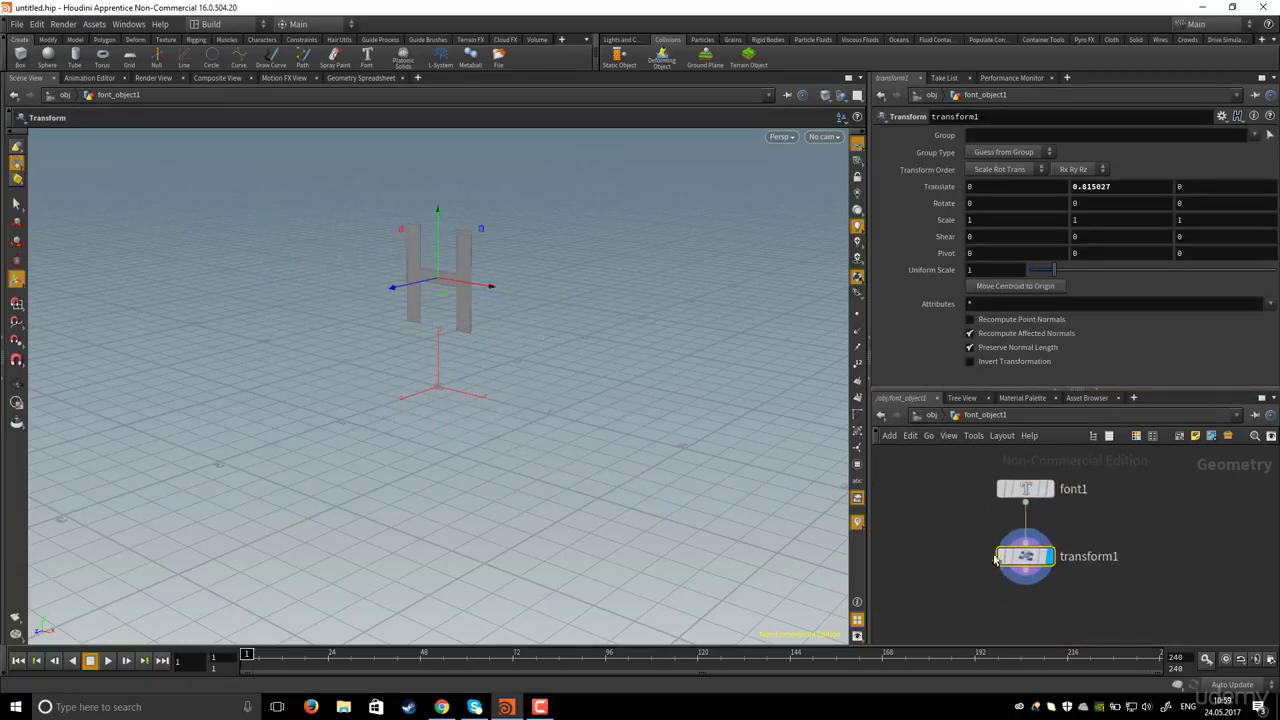
pyautogui.press('Tab')
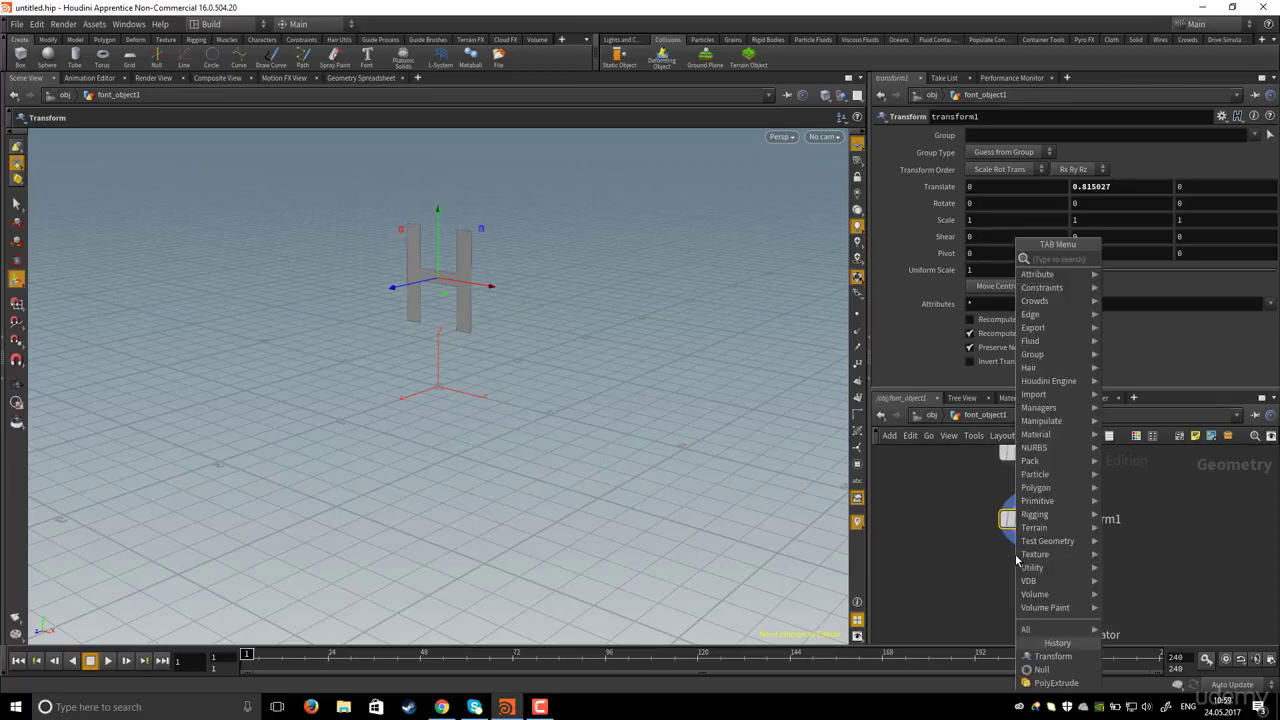
pyautogui.write('null')
pyautogui.press('Return')
pyautogui.click(1016, 560)
pyautogui.click(1020, 575)
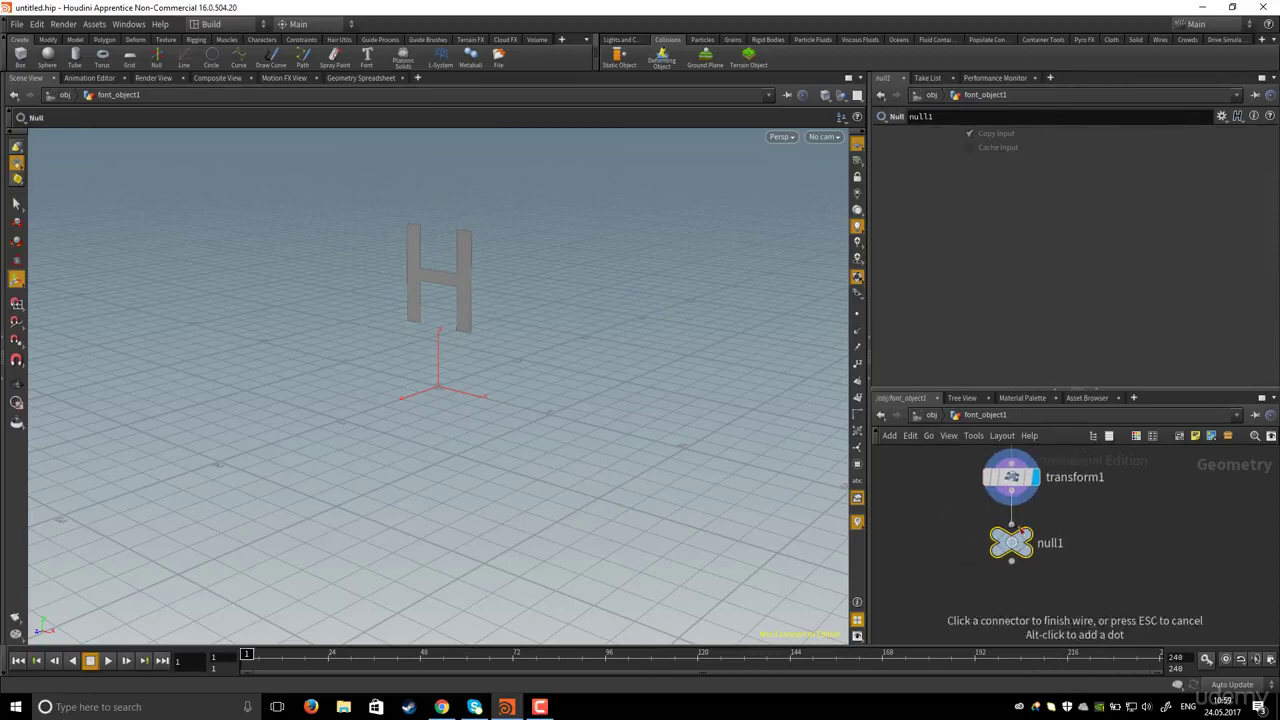
pyautogui.click(1013, 523)
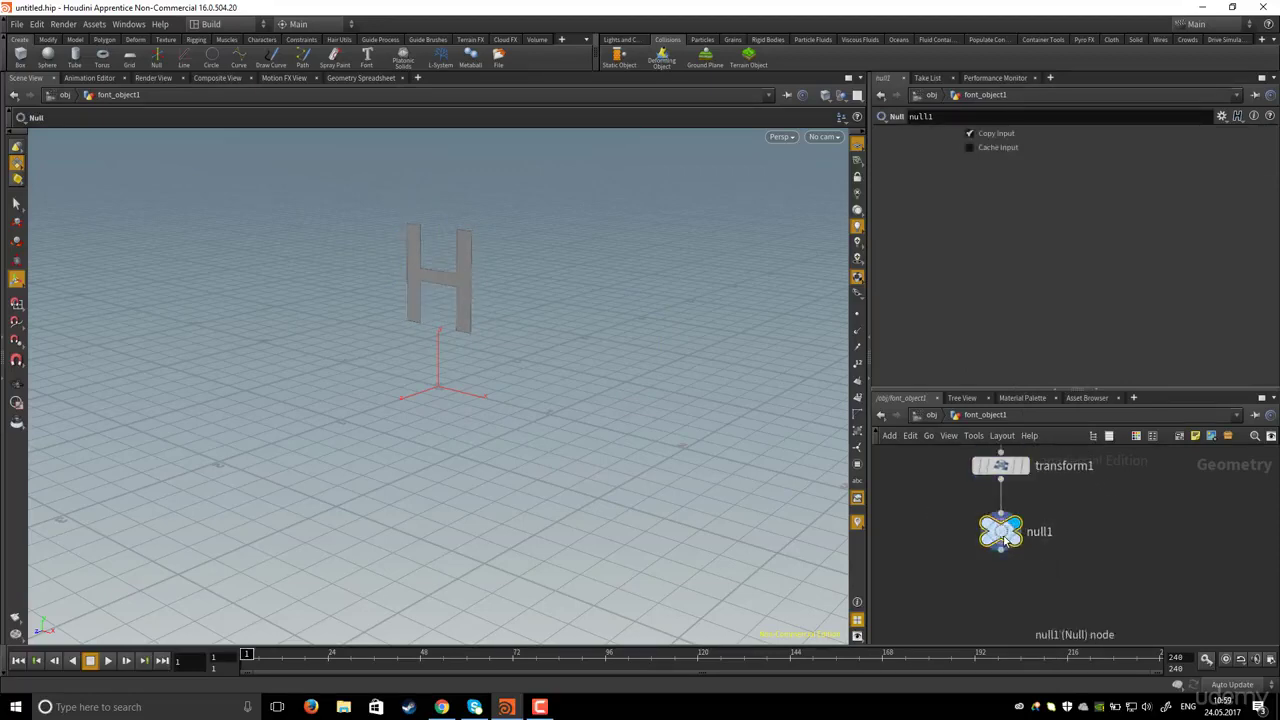
pyautogui.moveTo(1006, 539); pyautogui.dragTo(1006, 548)
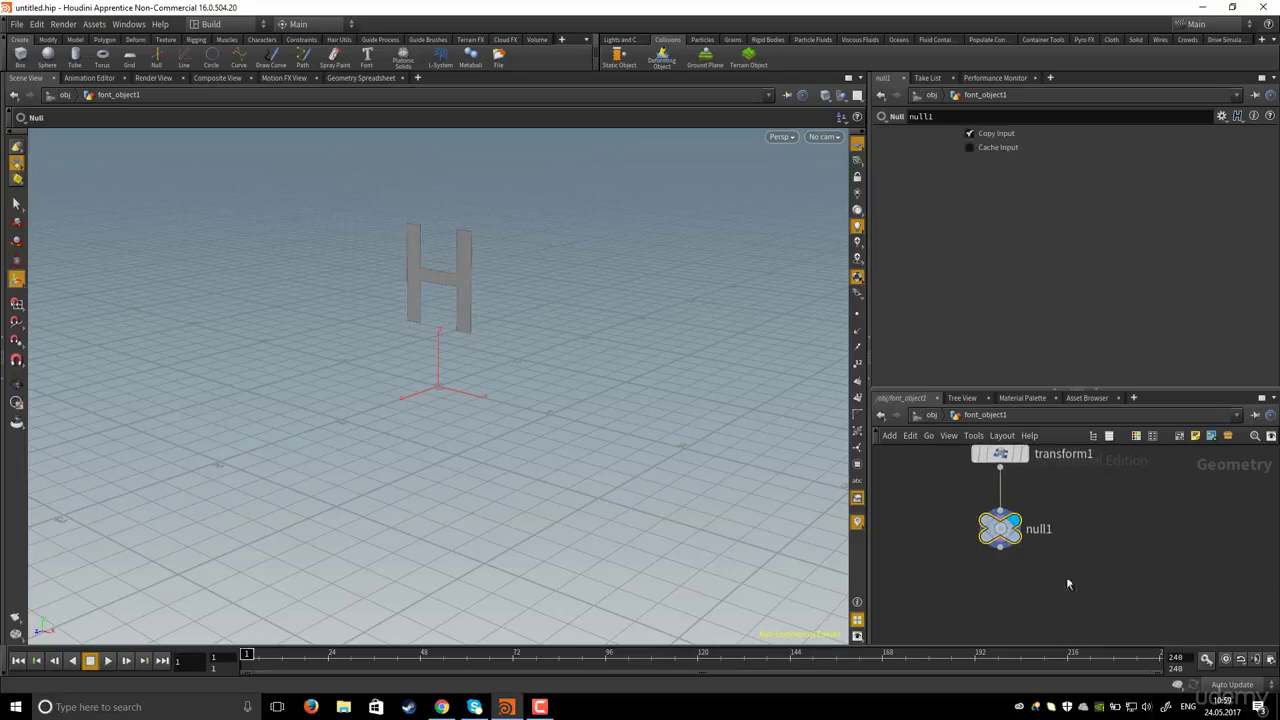
# Rename the null node OUT_EMITTER and colour it black
pyautogui.doubleClick(1045, 530)
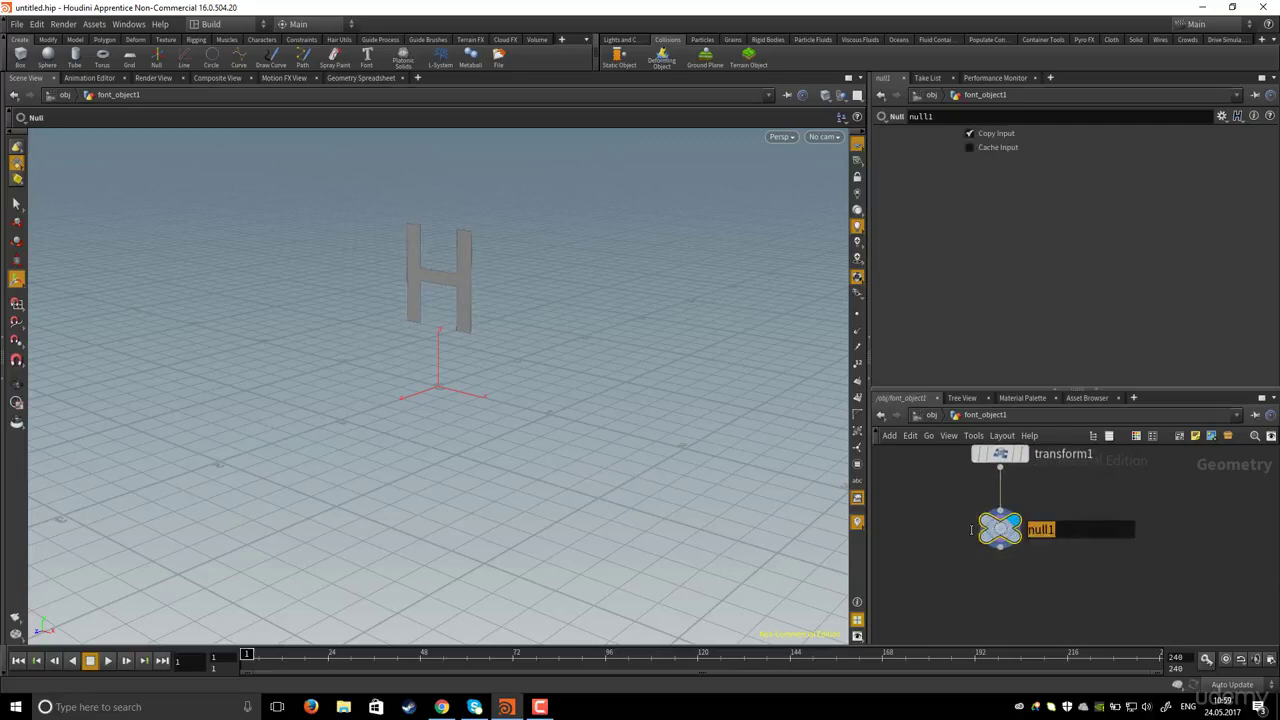
pyautogui.write('OUT_EMITTER')
pyautogui.press('Return')
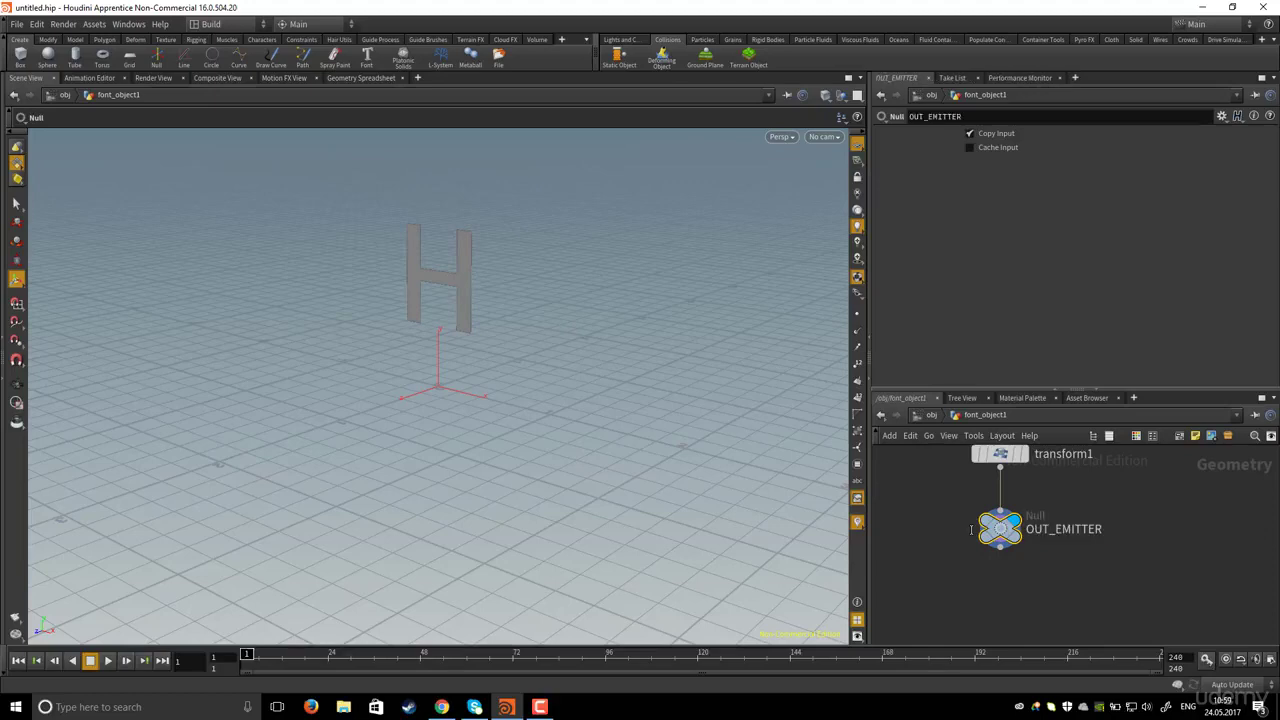
pyautogui.moveTo(1122, 558); pyautogui.dragTo(1120, 577, button='middle')
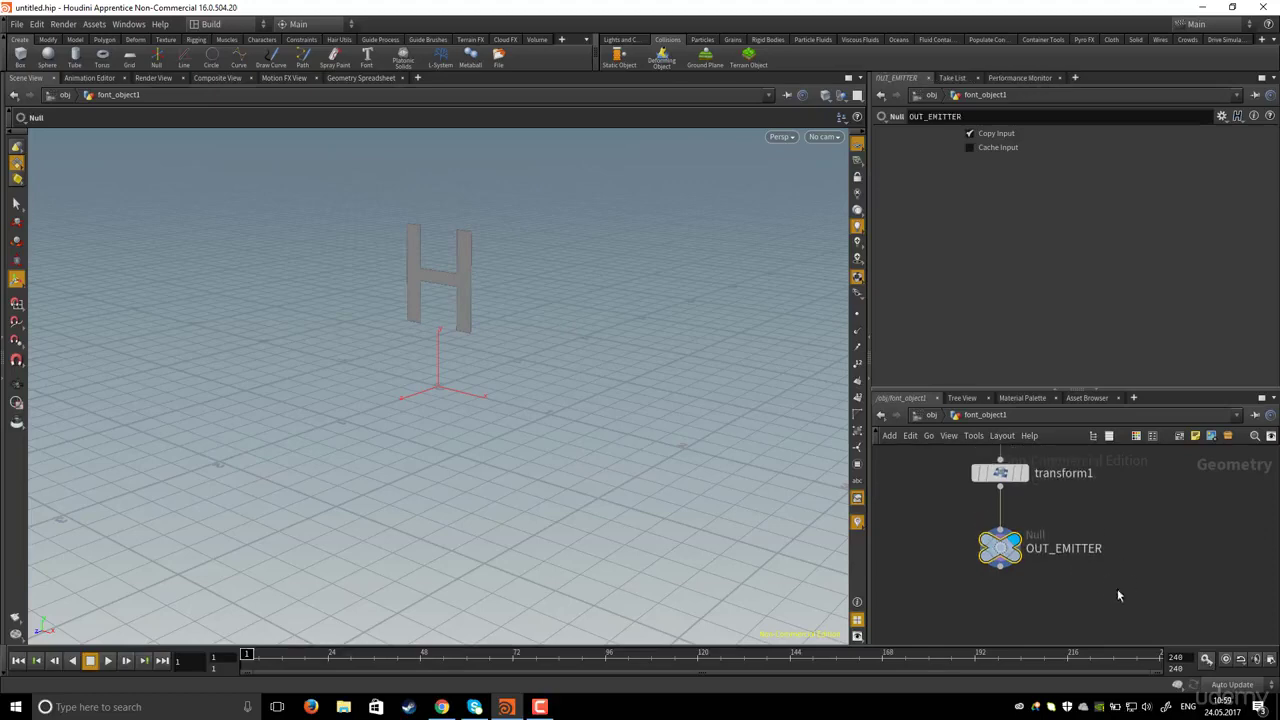
pyautogui.press('c')
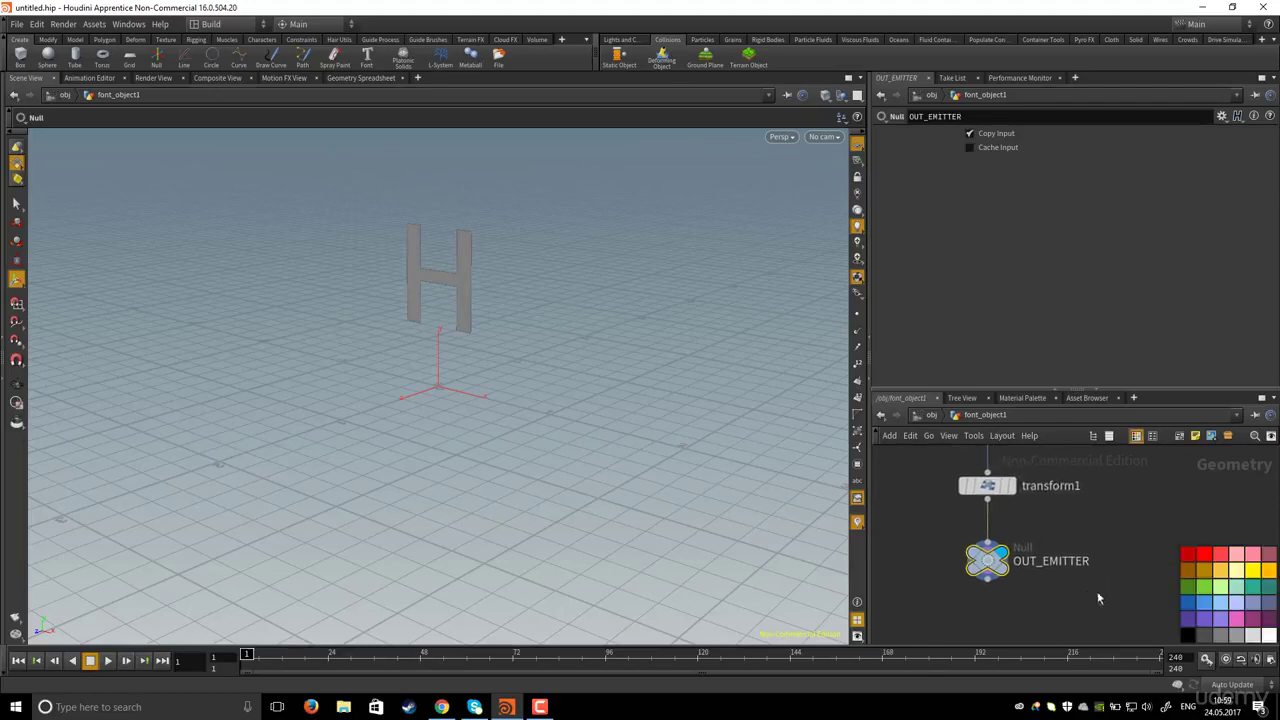
pyautogui.click(1187, 634)
pyautogui.press('c')
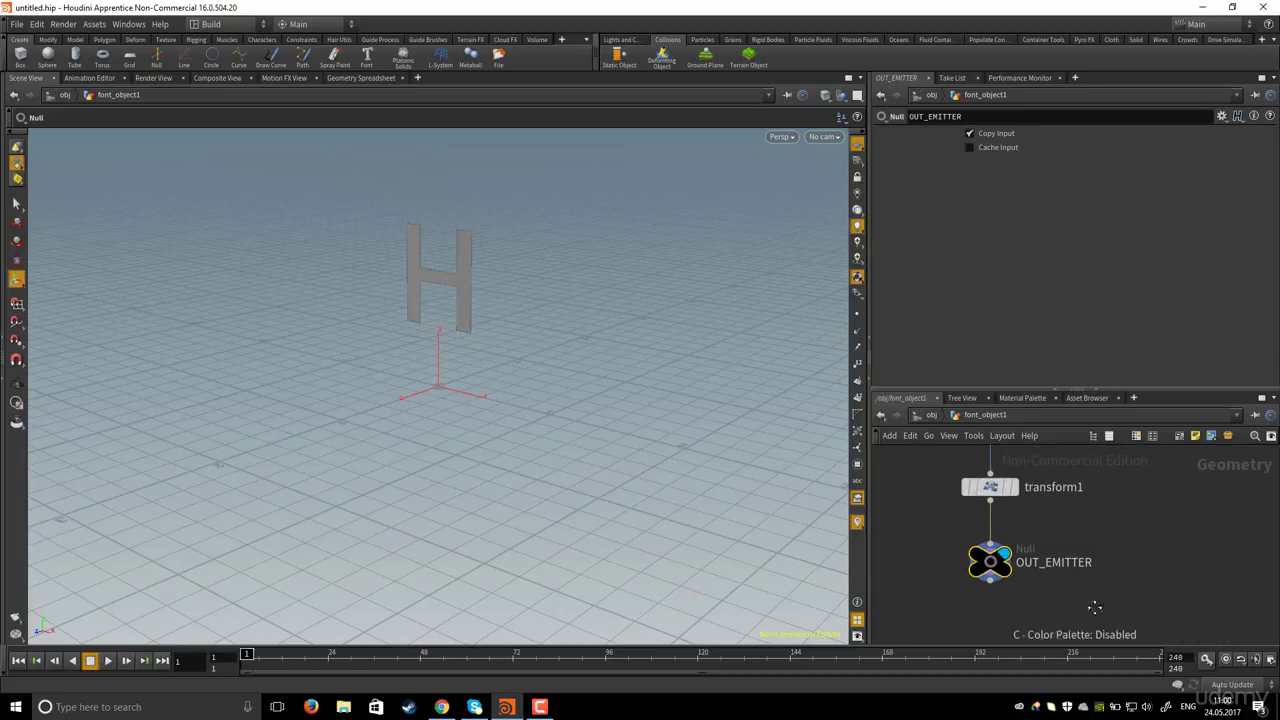
pyautogui.click(931, 415)
pyautogui.moveTo(963, 519); pyautogui.dragTo(1095, 600)
pyautogui.moveTo(953, 517); pyautogui.dragTo(959, 499, button='middle')
pyautogui.moveTo(957, 498); pyautogui.dragTo(1101, 564)
pyautogui.moveTo(466, 286)
pyautogui.keyDown('alt'); pyautogui.mouseDown()
pyautogui.moveTo(370, 275)
pyautogui.moveTo(494, 280)
pyautogui.moveTo(423, 271)
pyautogui.moveTo(470, 278)
pyautogui.mouseUp(); pyautogui.keyUp('alt')
pyautogui.moveTo(994, 561); pyautogui.dragTo(1005, 578, button='middle')
pyautogui.doubleClick(1046, 546)
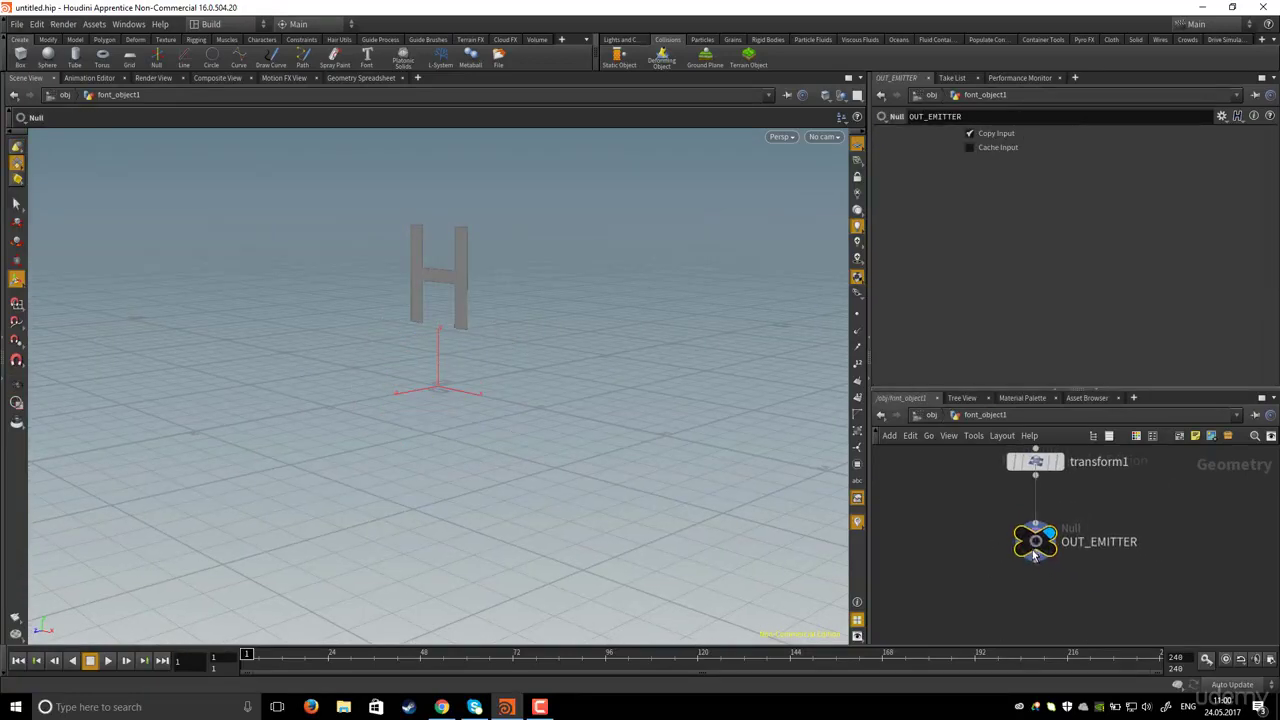
# Make room above OUT_EMITTER and insert a PolyExtrude node between the Transform node and OUT_EMITTER
pyautogui.moveTo(1035, 556); pyautogui.dragTo(1035, 602)
pyautogui.moveTo(999, 500)
pyautogui.mouseDown(button='middle')
pyautogui.moveTo(999, 521)
pyautogui.moveTo(987, 519)
pyautogui.moveTo(1002, 521)
pyautogui.mouseUp(button='middle')
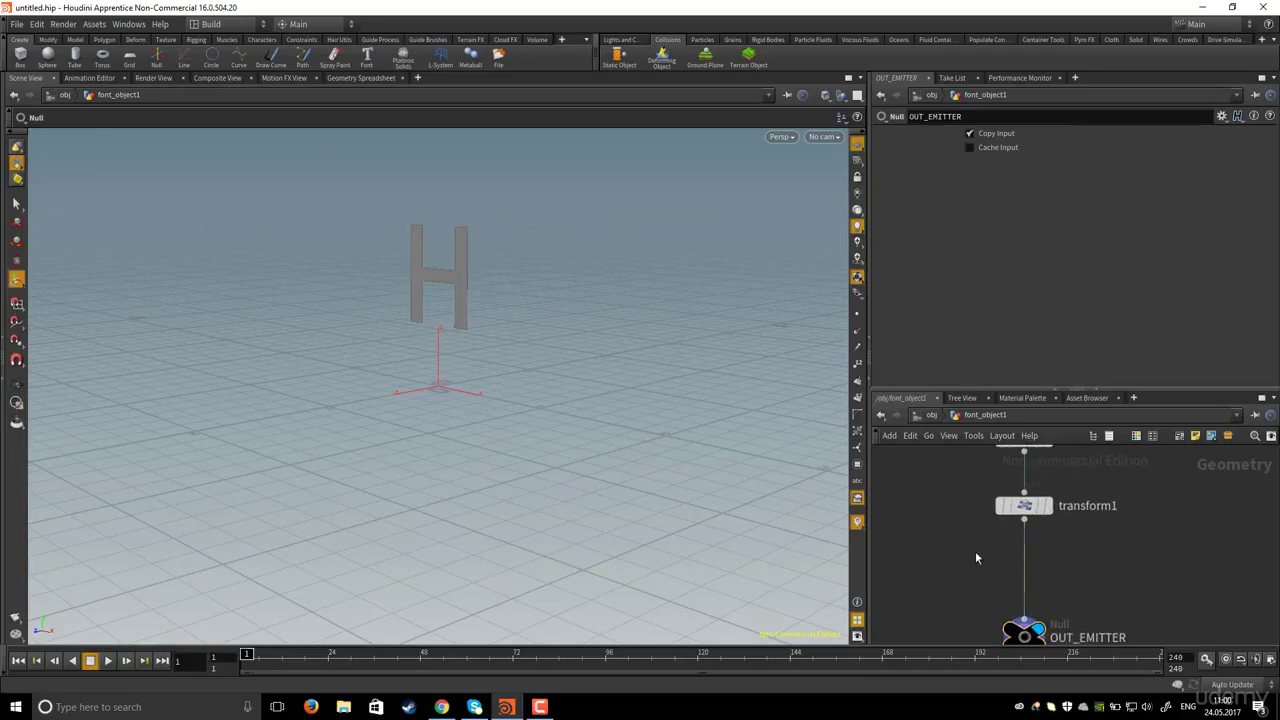
pyautogui.press('Tab')
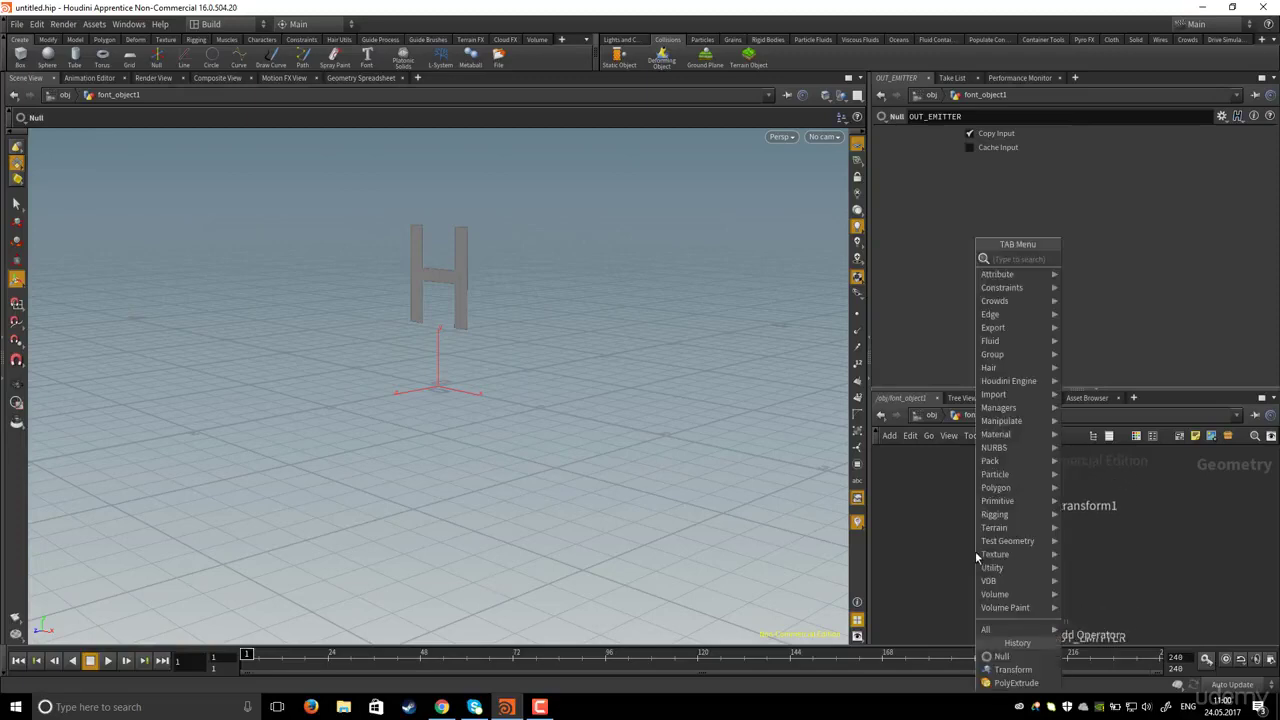
pyautogui.write('poly ex')
pyautogui.click(1095, 262)
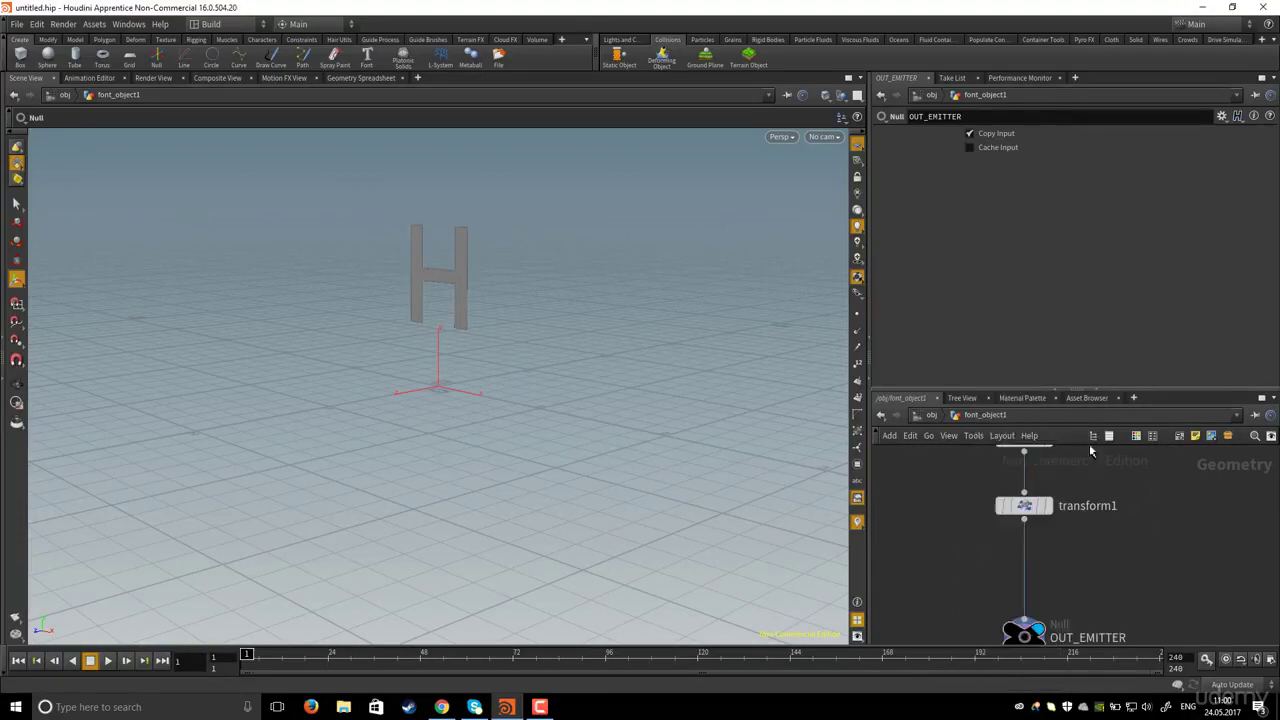
pyautogui.click(1021, 557)
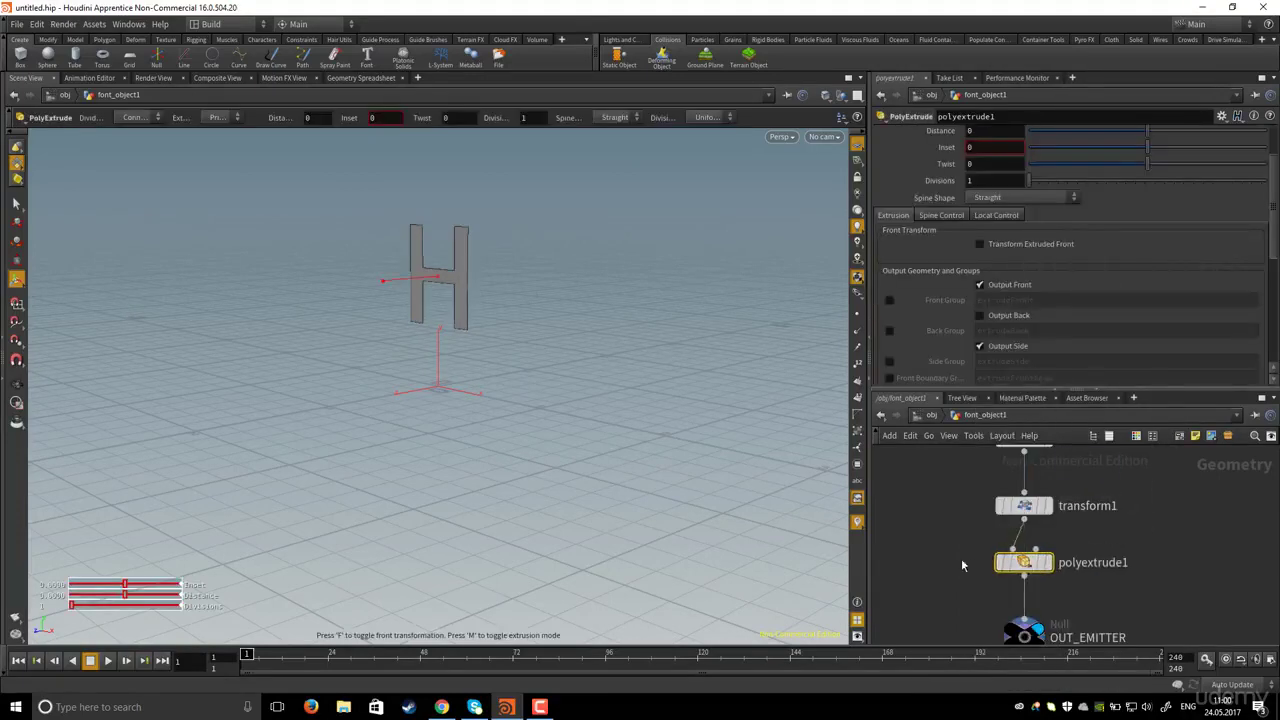
# Display the PolyExtrude node and set its extrusion distance to 0.2
pyautogui.moveTo(957, 563); pyautogui.dragTo(964, 525, button='middle')
pyautogui.click(1040, 535)
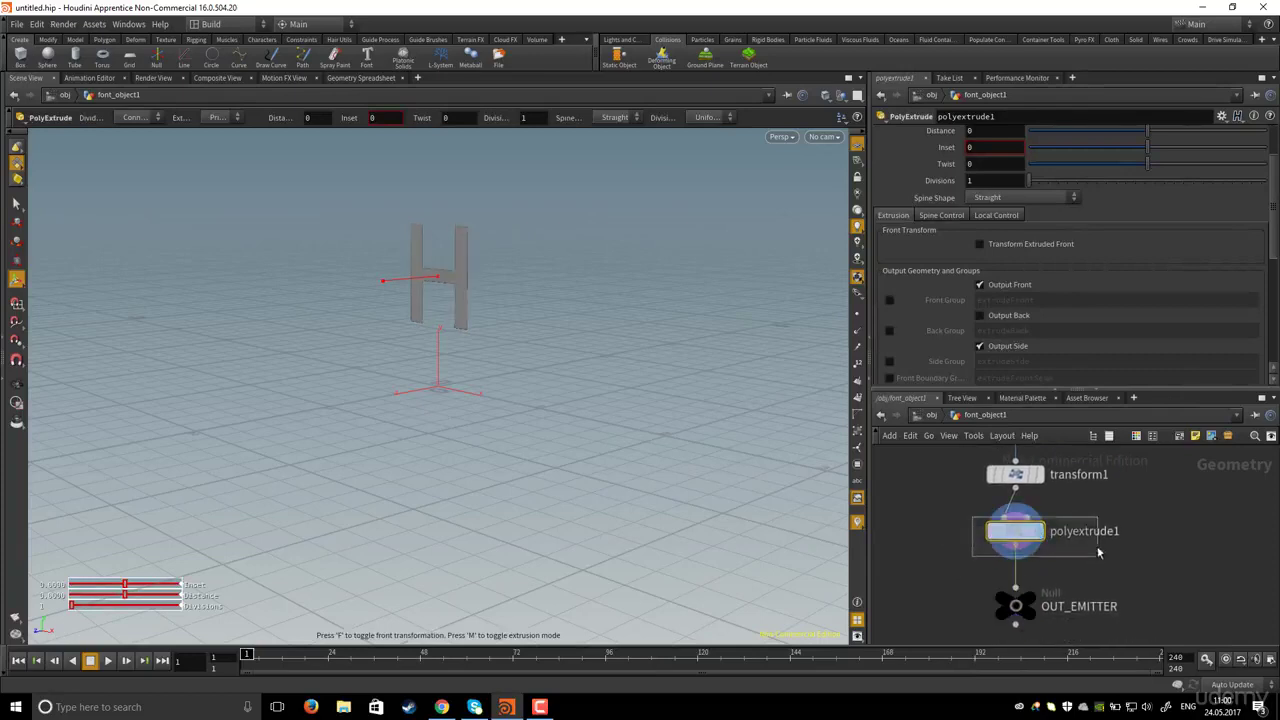
pyautogui.scroll(1, 958, 262)
pyautogui.scroll(2, 958, 262)
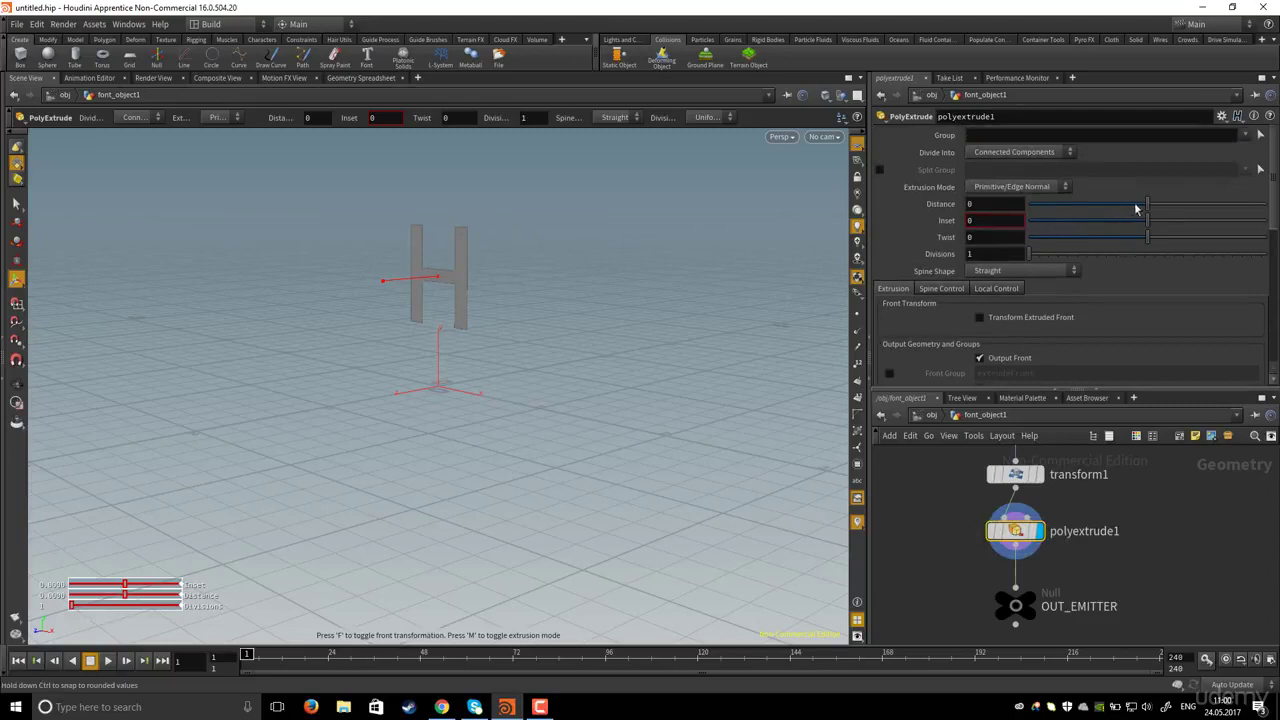
pyautogui.moveTo(1137, 206); pyautogui.dragTo(1169, 209)
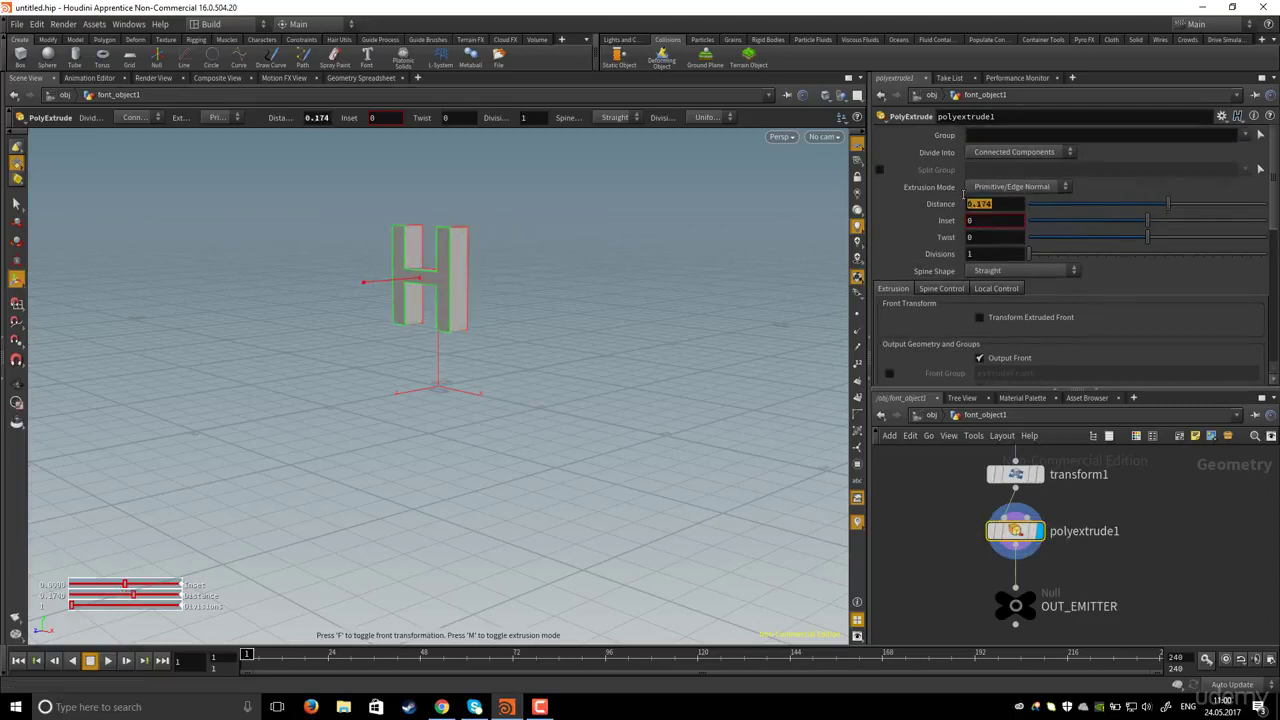
pyautogui.write('0.2')
pyautogui.press('Return')
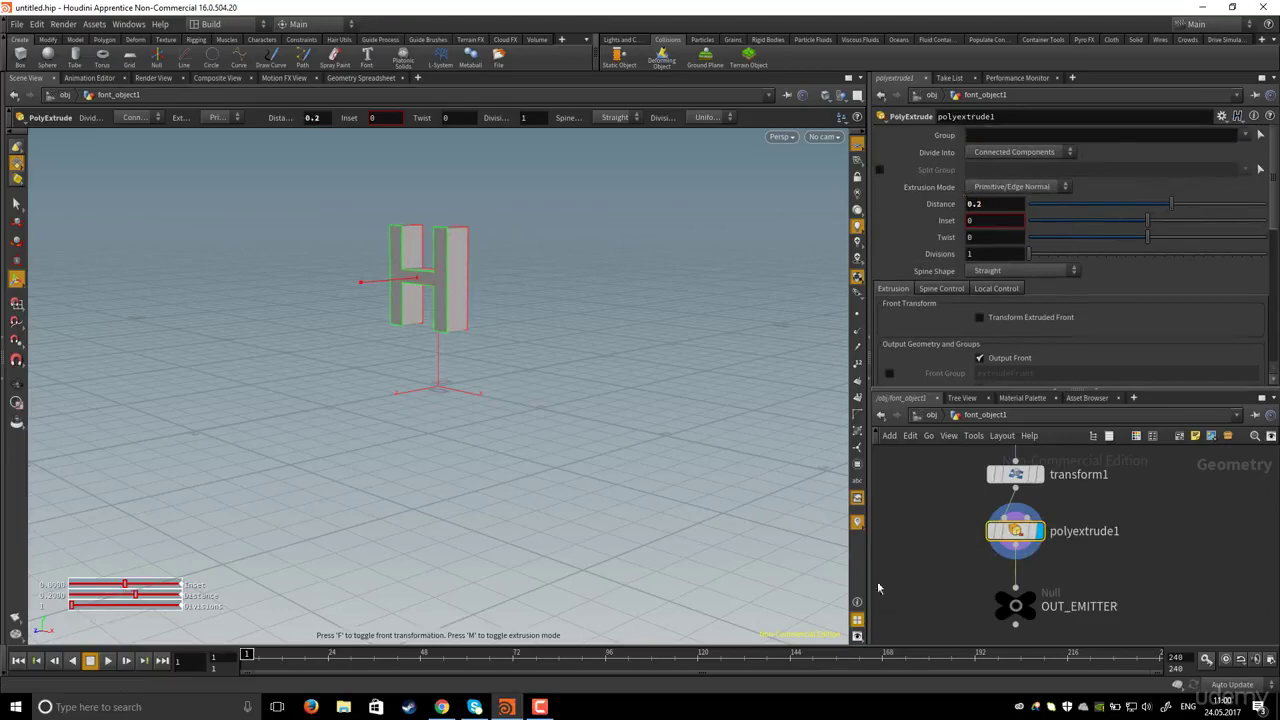
# Turn on Output Back for the PolyExtrude node to close the letter's rear face
pyautogui.keyDown('alt'); pyautogui.moveTo(460, 269); pyautogui.dragTo(420, 346); pyautogui.keyUp('alt')
pyautogui.press('Return')
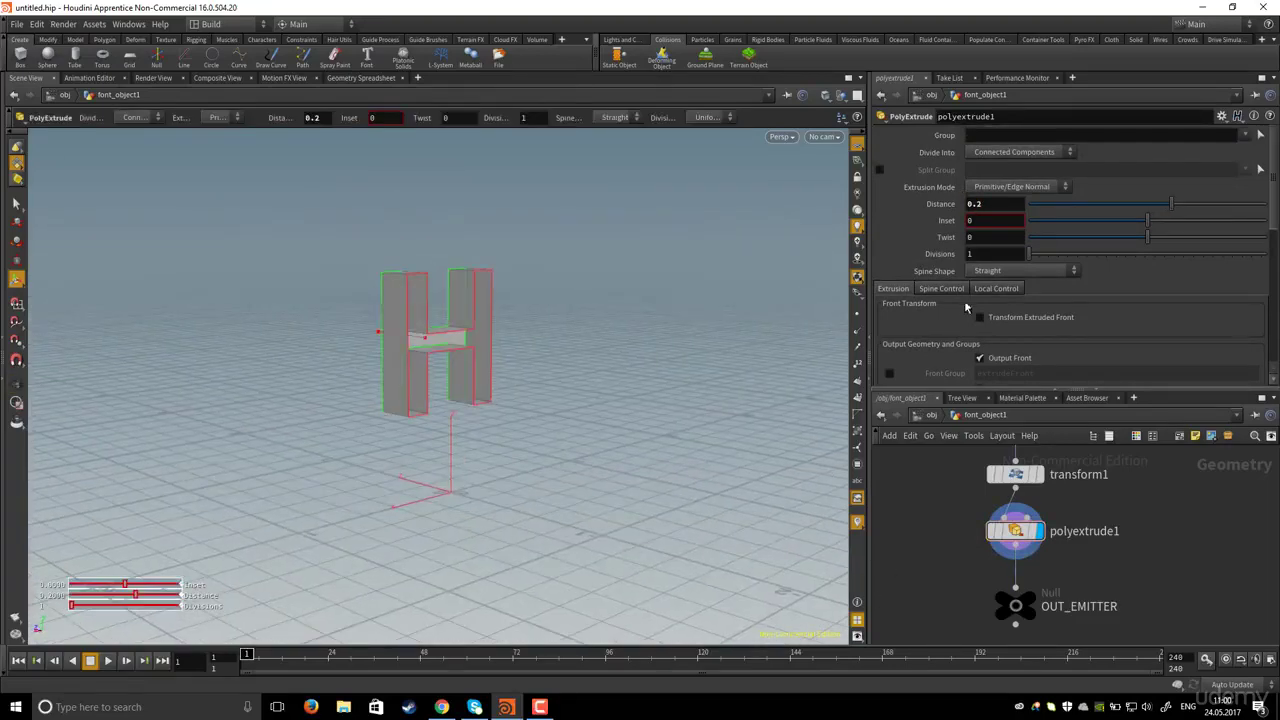
pyautogui.scroll(-3, 930, 275)
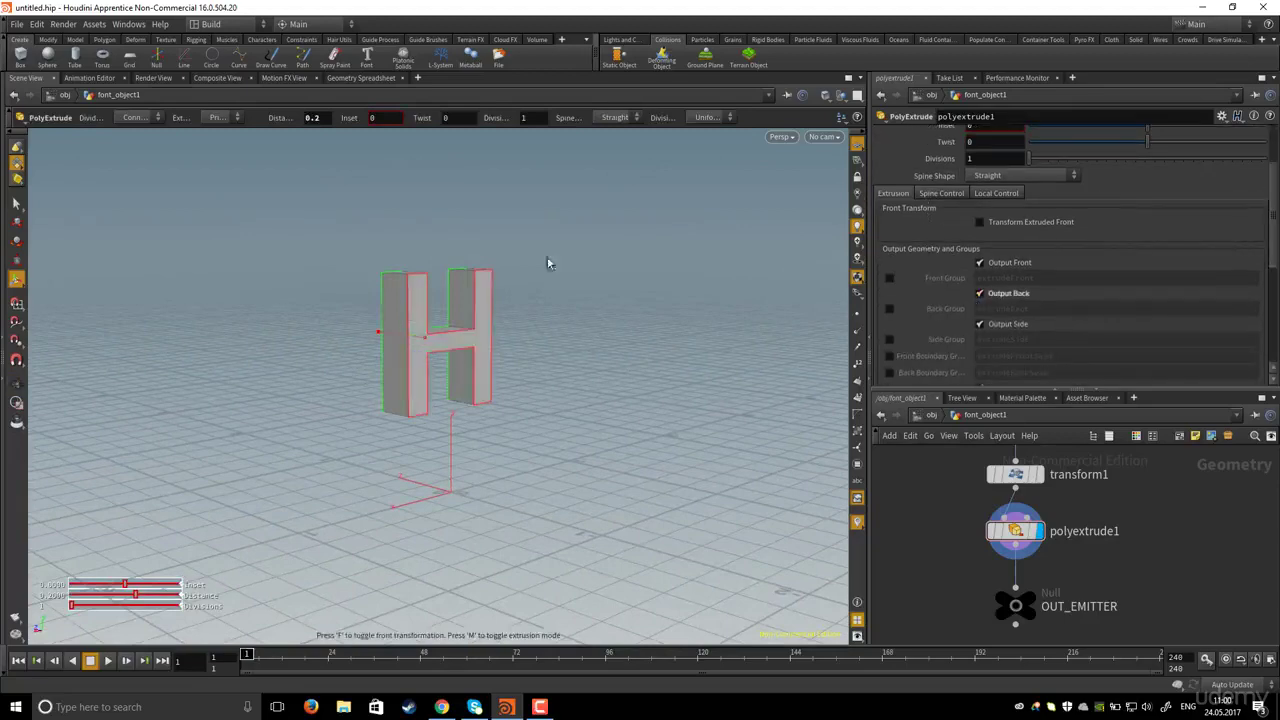
pyautogui.moveTo(443, 263); pyautogui.dragTo(634, 274)
# Set OUT_EMITTER as the displayed node and select it
pyautogui.moveTo(946, 591); pyautogui.dragTo(950, 508, button='middle')
pyautogui.click(990, 516)
pyautogui.moveTo(938, 469); pyautogui.dragTo(1088, 540)
pyautogui.moveTo(954, 540); pyautogui.dragTo(1098, 611)
# Return to the object level, select font_object1, and turn it into a particle fluid with FLIP Fluid from Object
pyautogui.click(931, 416)
pyautogui.click(927, 418)
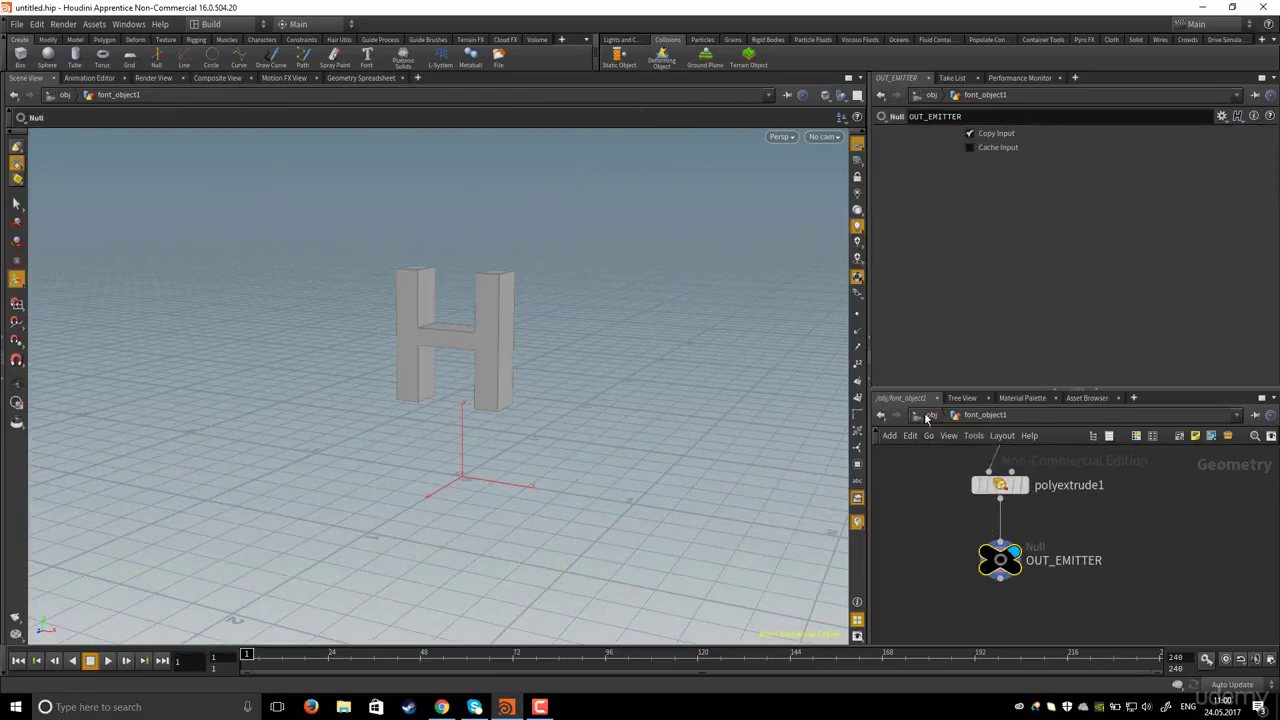
pyautogui.moveTo(962, 498); pyautogui.dragTo(1122, 619)
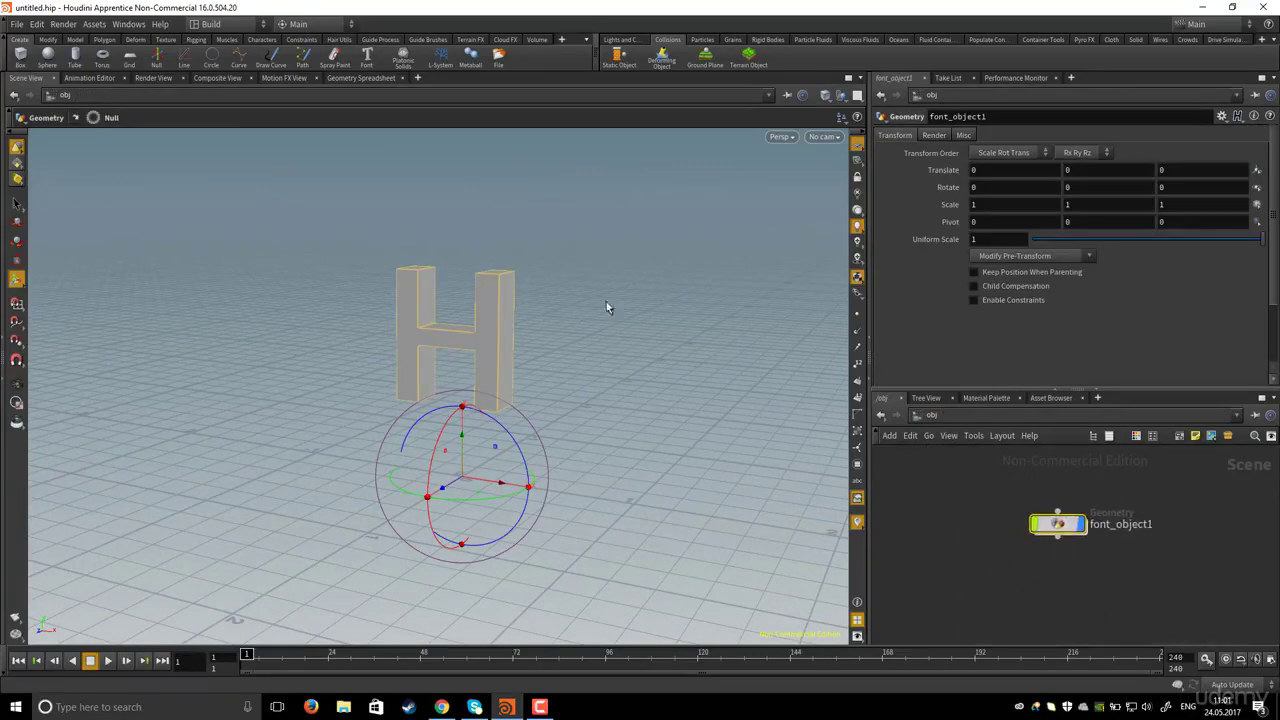
pyautogui.click(806, 41)
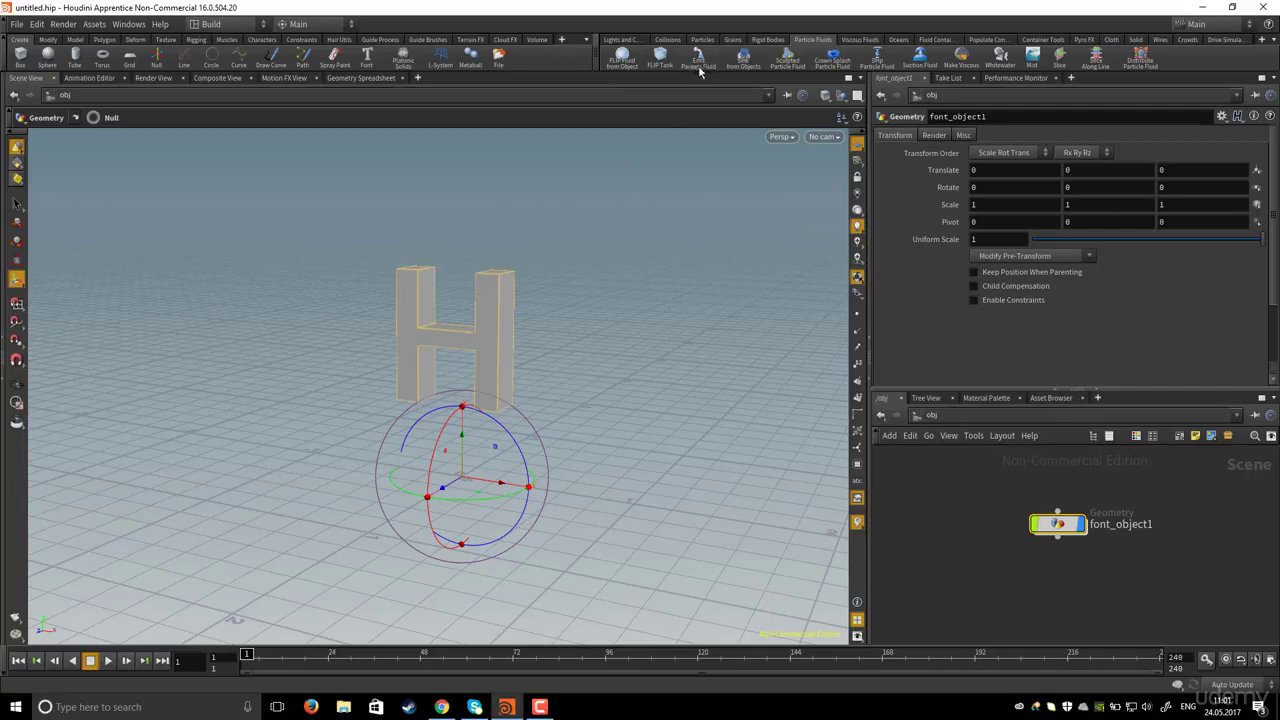
pyautogui.click(622, 58)
pyautogui.press('Return')
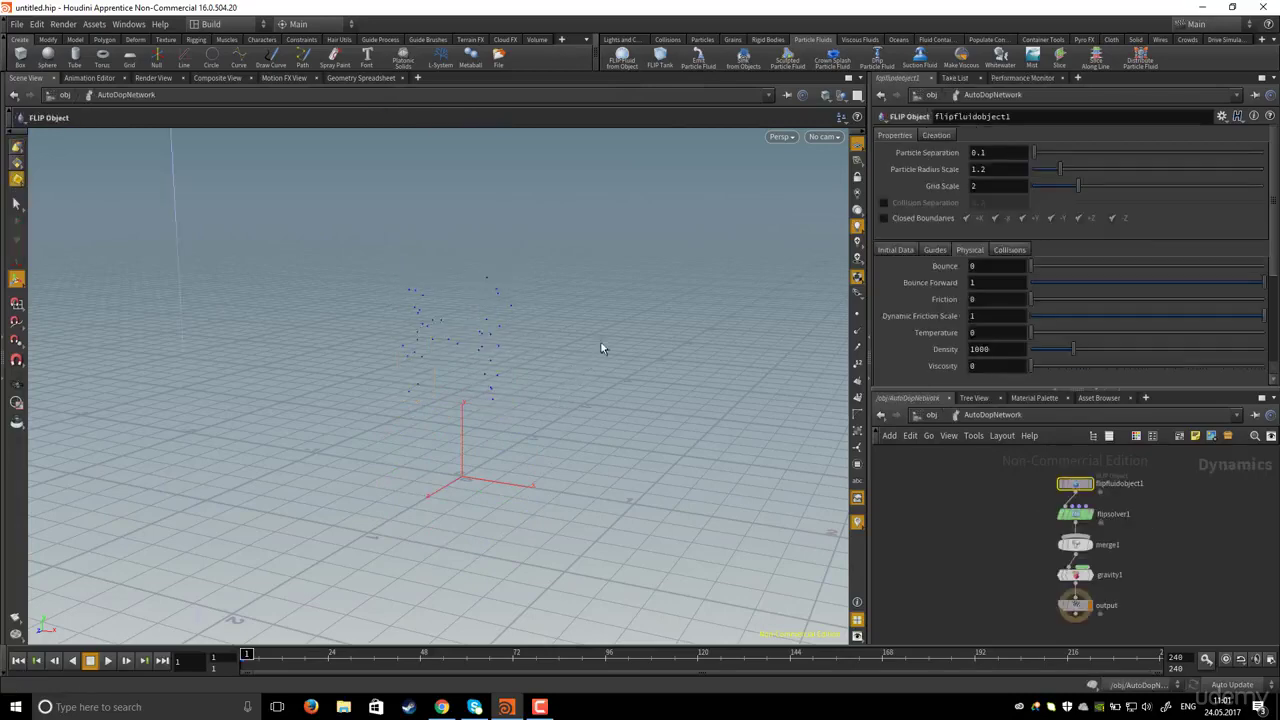
# Set the FLIP object's Particle Separation to 0.03 to fill the letter more densely with particles
pyautogui.press('Escape')
pyautogui.moveTo(604, 345); pyautogui.dragTo(443, 333)
pyautogui.moveTo(1014, 498); pyautogui.dragTo(963, 511, button='middle')
pyautogui.moveTo(978, 484); pyautogui.dragTo(1032, 506)
pyautogui.moveTo(1013, 502); pyautogui.dragTo(982, 495)
pyautogui.scroll(3, 982, 497)
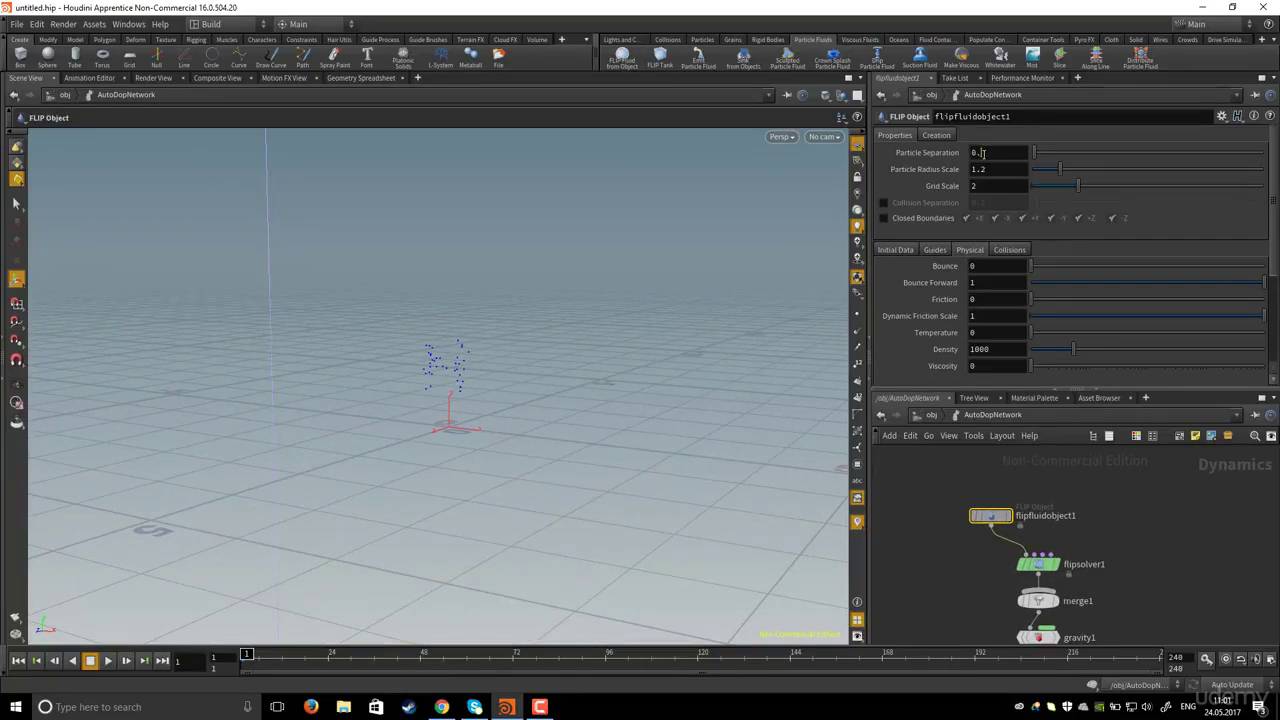
pyautogui.write('3')
pyautogui.press('Return')
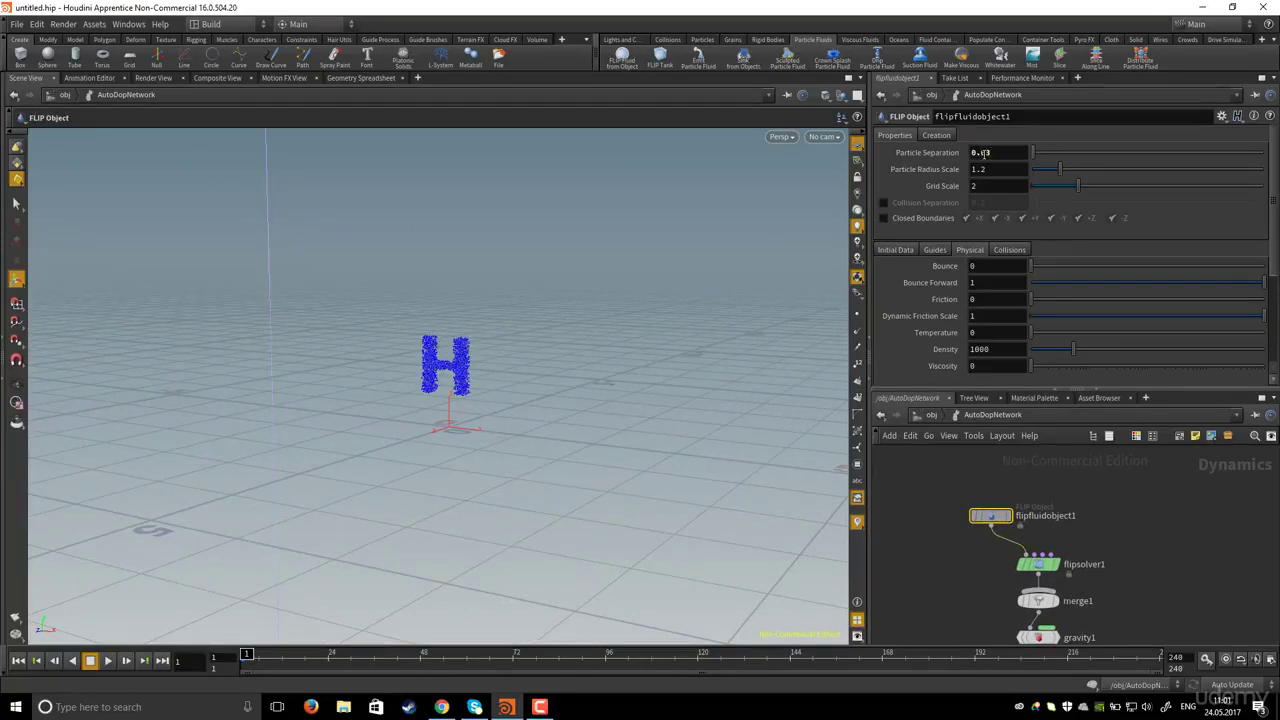
pyautogui.keyDown('alt'); pyautogui.moveTo(448, 372); pyautogui.dragTo(523, 408); pyautogui.keyUp('alt')
pyautogui.keyDown('alt'); pyautogui.moveTo(523, 408); pyautogui.dragTo(694, 463, button='right'); pyautogui.keyUp('alt')
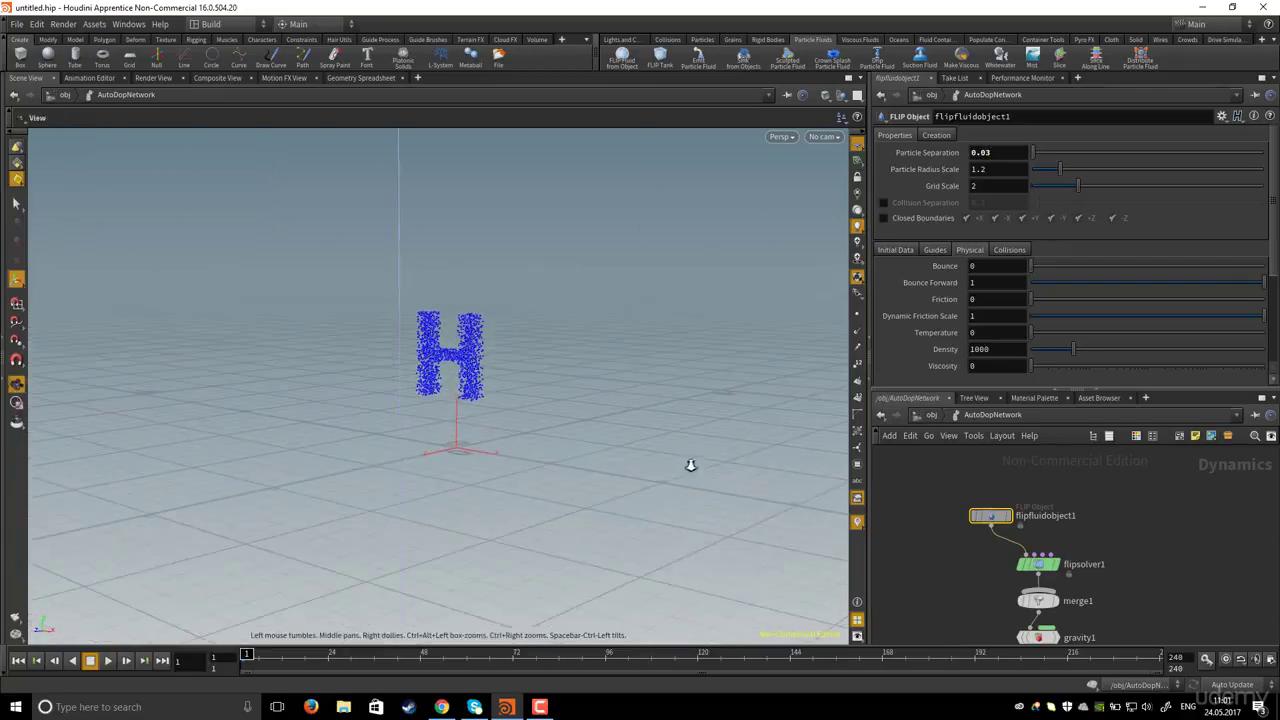
# Play the fluid simulation briefly to check how the letter falls, and rewind to frame 1
pyautogui.moveTo(926, 559); pyautogui.dragTo(932, 508, button='middle')
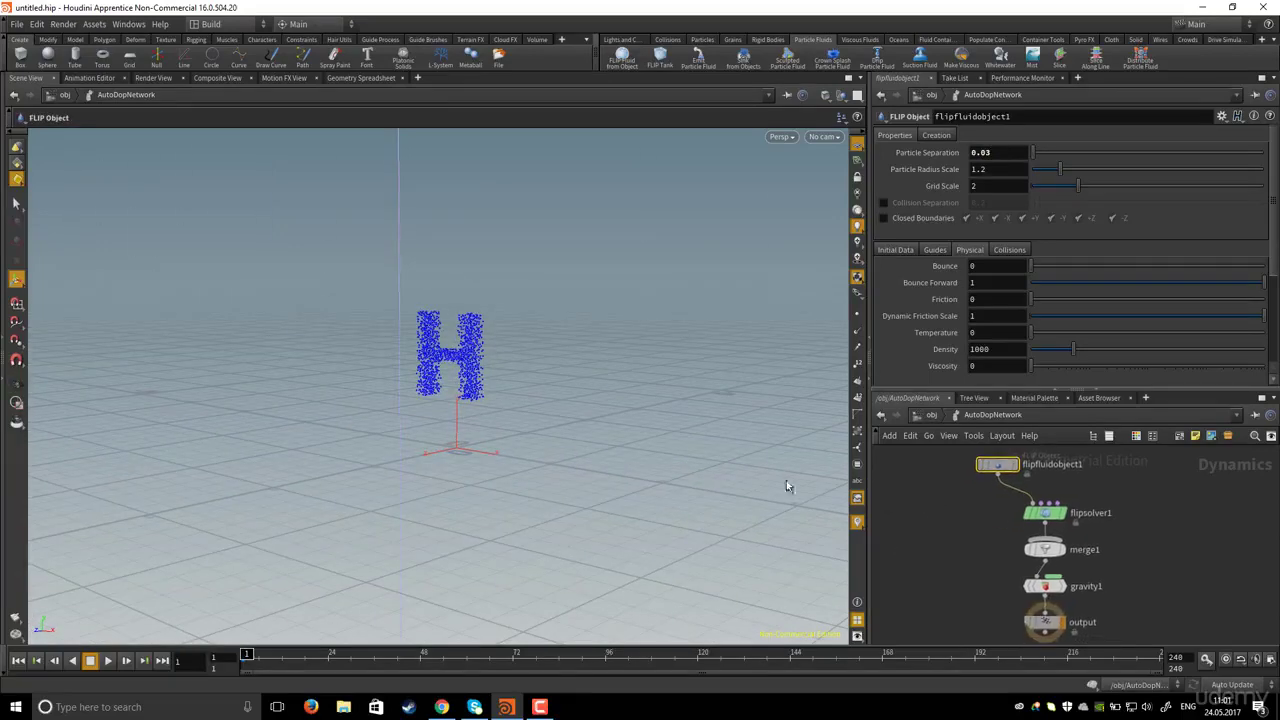
pyautogui.click(109, 660)
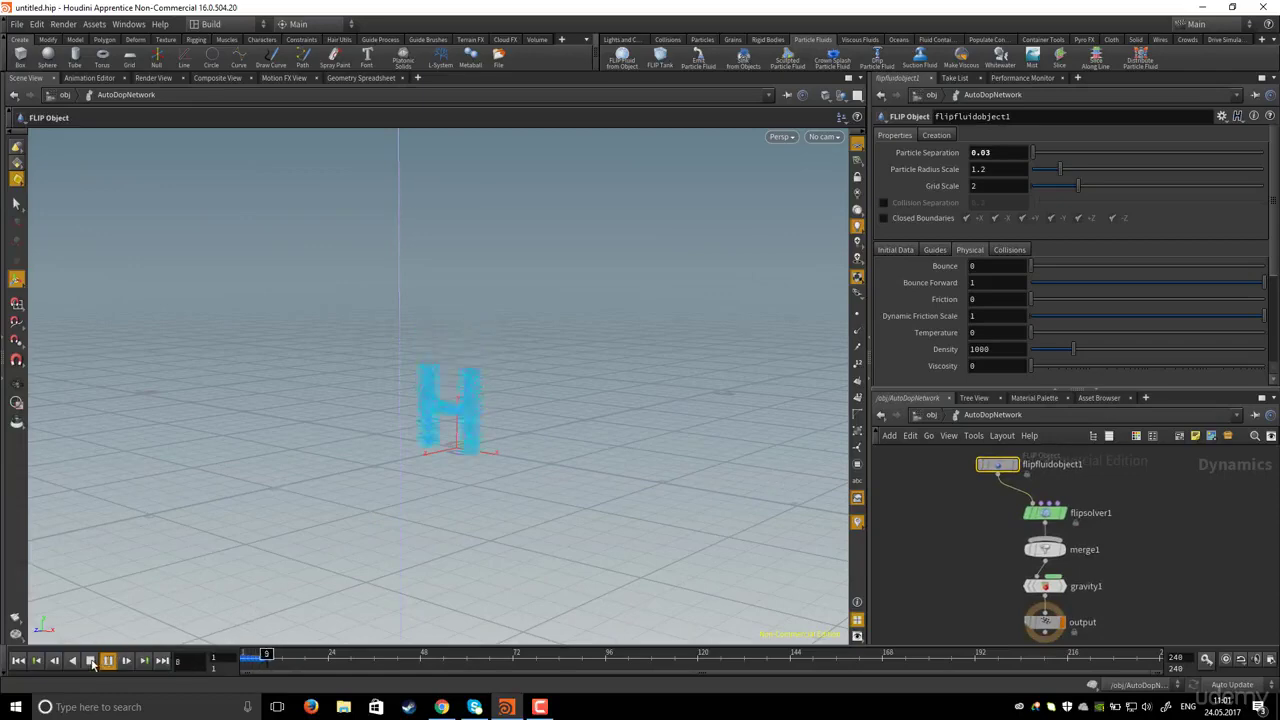
pyautogui.click(90, 660)
pyautogui.keyDown('alt'); pyautogui.moveTo(423, 474); pyautogui.dragTo(451, 435); pyautogui.keyUp('alt')
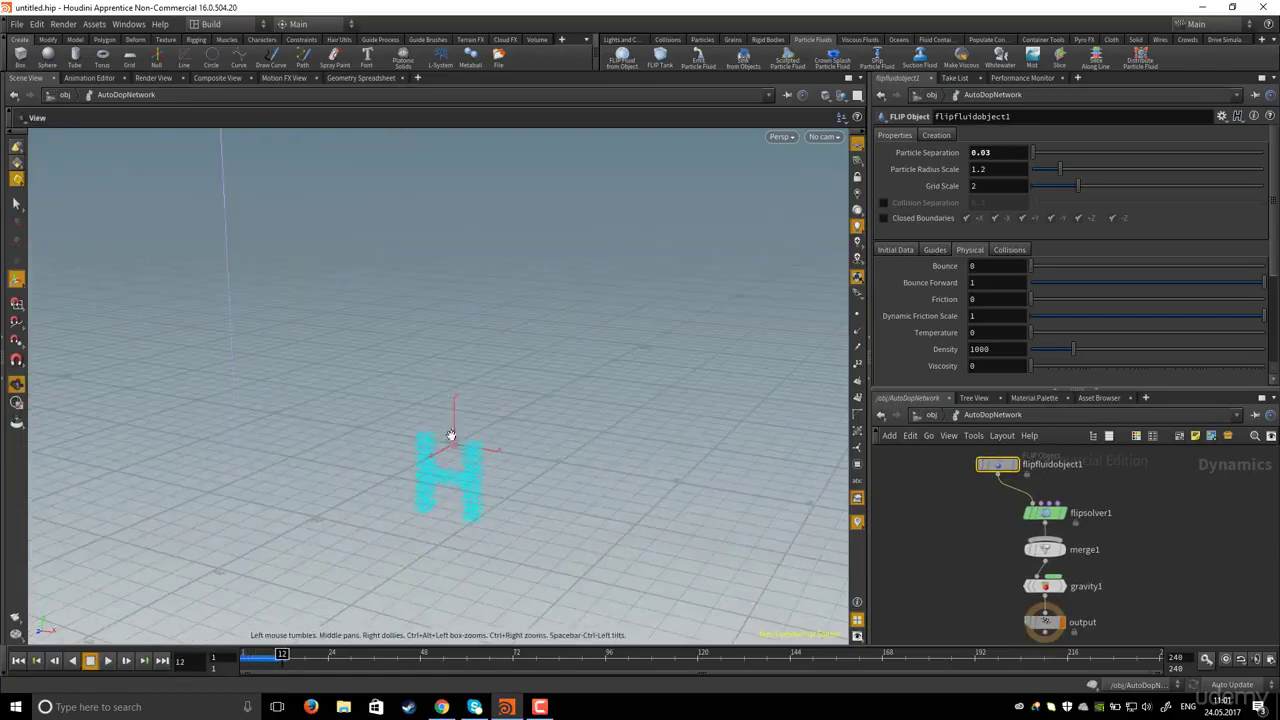
pyautogui.click(18, 660)
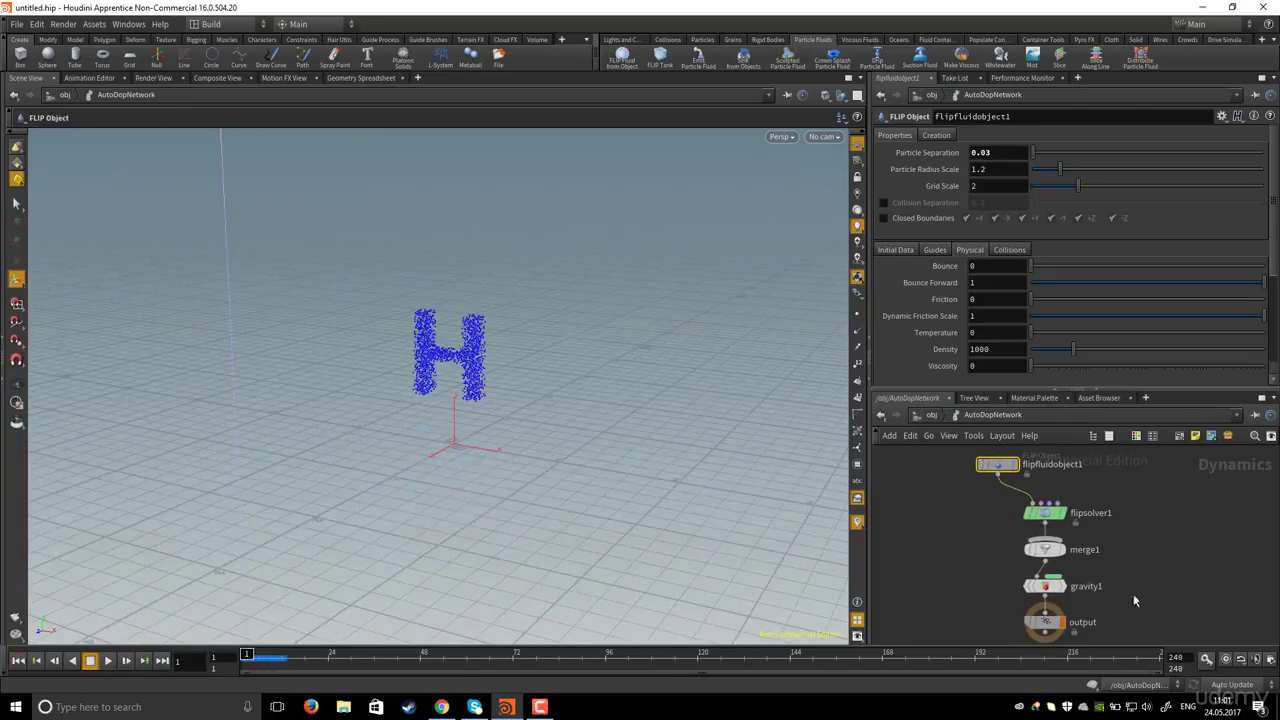
# Return to the object level and add a Ground Plane collision object to the simulation
pyautogui.click(930, 415)
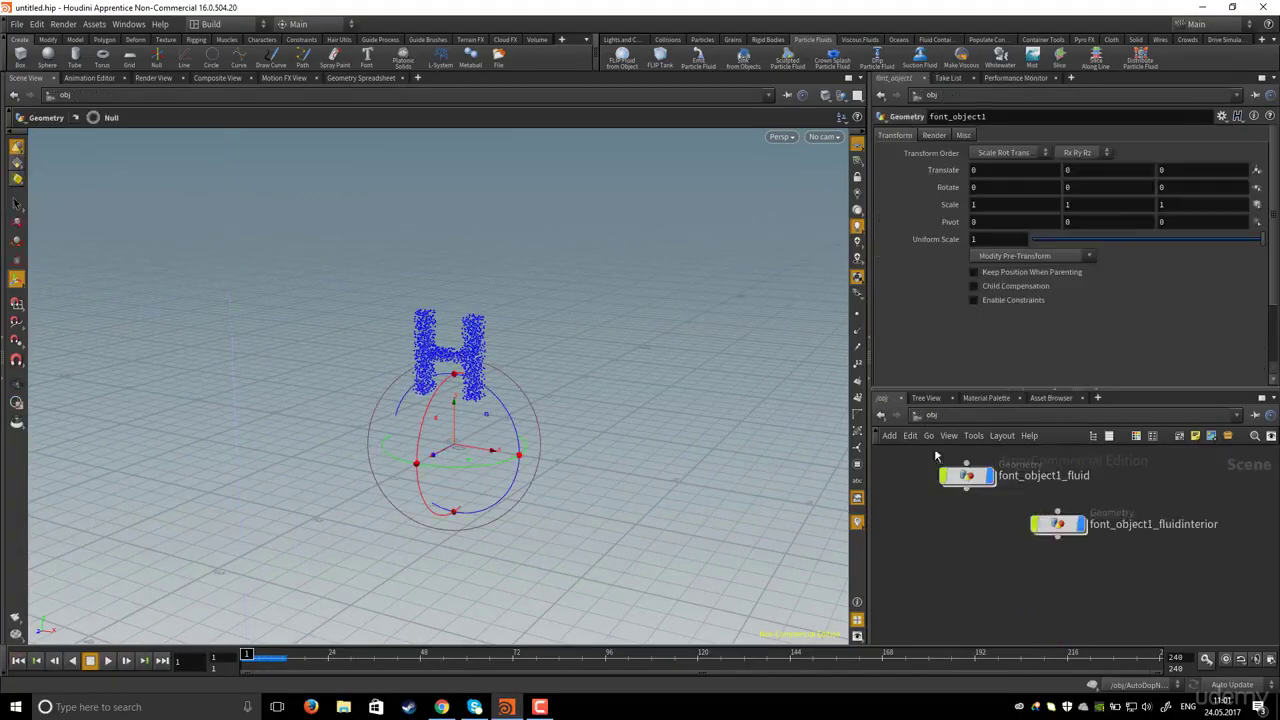
pyautogui.click(670, 40)
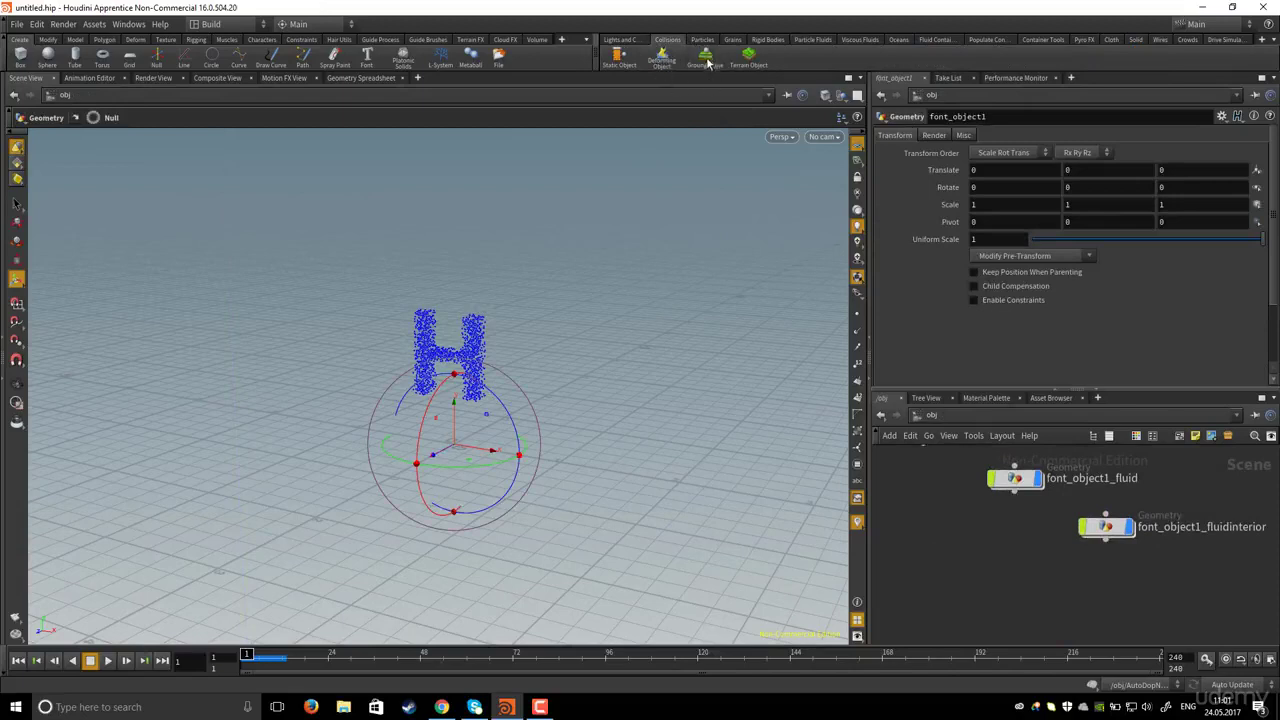
pyautogui.moveTo(983, 529); pyautogui.dragTo(1188, 608, button='middle')
pyautogui.scroll(1, 1062, 553)
pyautogui.moveTo(1062, 553); pyautogui.dragTo(1021, 599, button='middle')
# Open AutoDopNetwork and lay out all of its nodes automatically
pyautogui.doubleClick(997, 492)
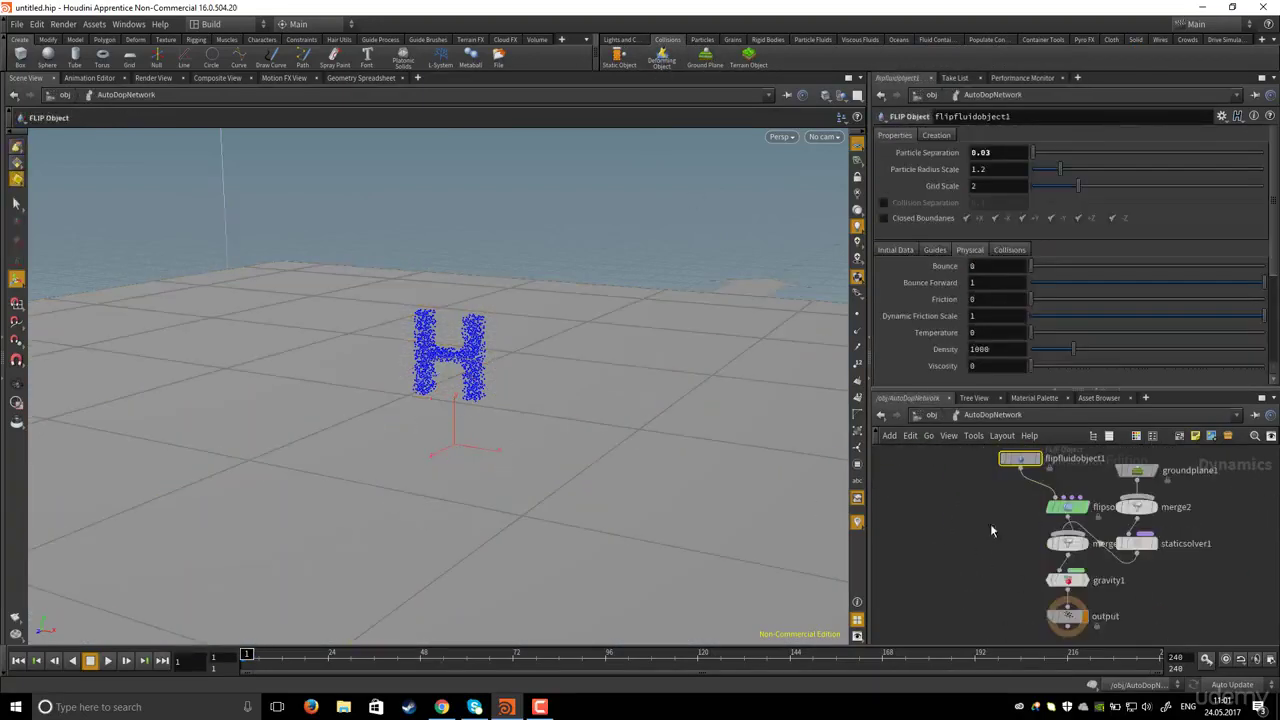
pyautogui.moveTo(992, 532); pyautogui.dragTo(973, 545, button='middle')
pyautogui.press('l')
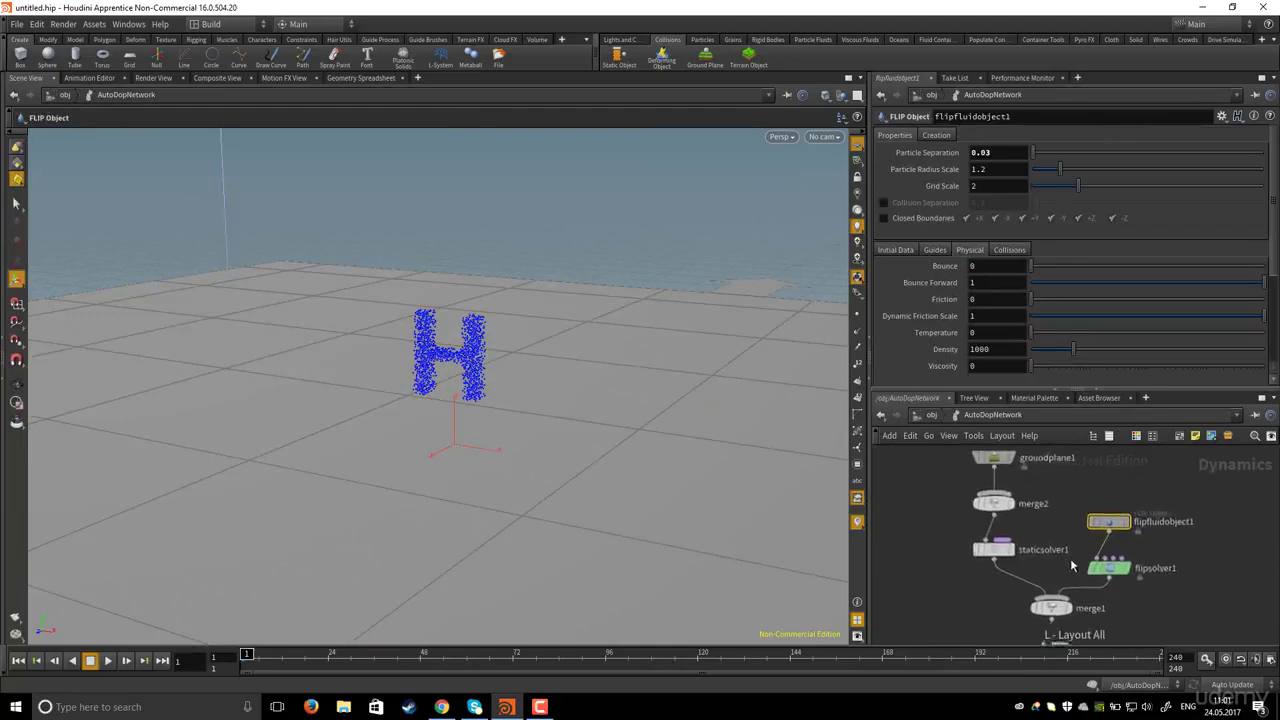
pyautogui.moveTo(965, 467); pyautogui.dragTo(945, 567)
pyautogui.moveTo(1000, 545); pyautogui.dragTo(1003, 530, button='middle')
# Return to the object level, play the simulation against the ground plane, and rewind to frame 1
pyautogui.click(931, 414)
pyautogui.click(107, 660)
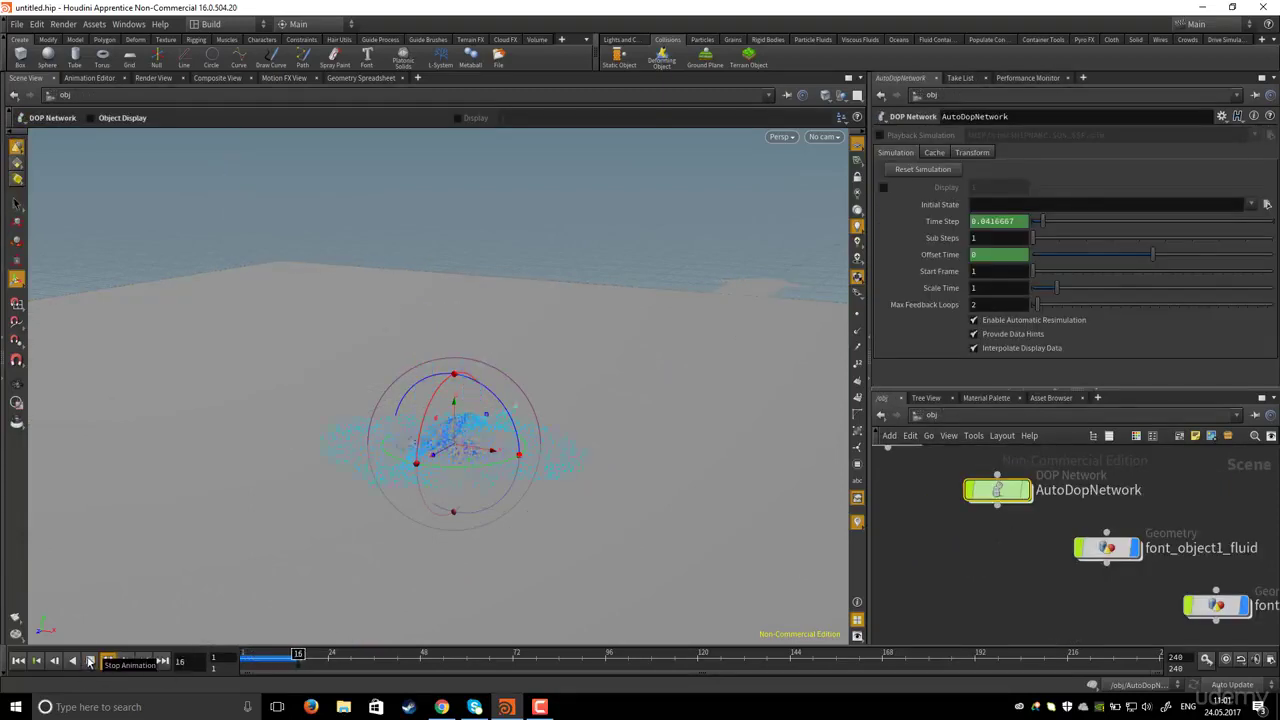
pyautogui.click(91, 661)
pyautogui.click(18, 661)
pyautogui.scroll(-5, 976, 550)
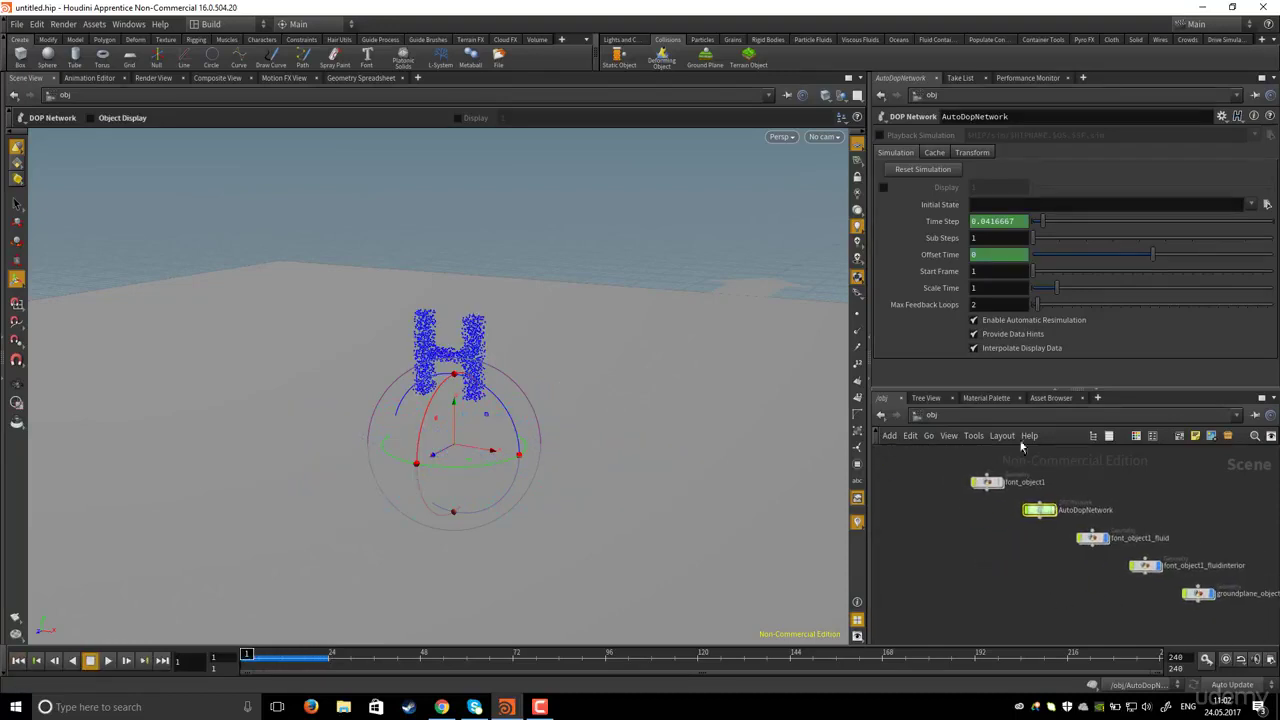
# Enlarge the network editor and open AutoDopNetwork with its whole node tree in view
pyautogui.moveTo(1018, 389); pyautogui.dragTo(1018, 359)
pyautogui.scroll(2, 1008, 528)
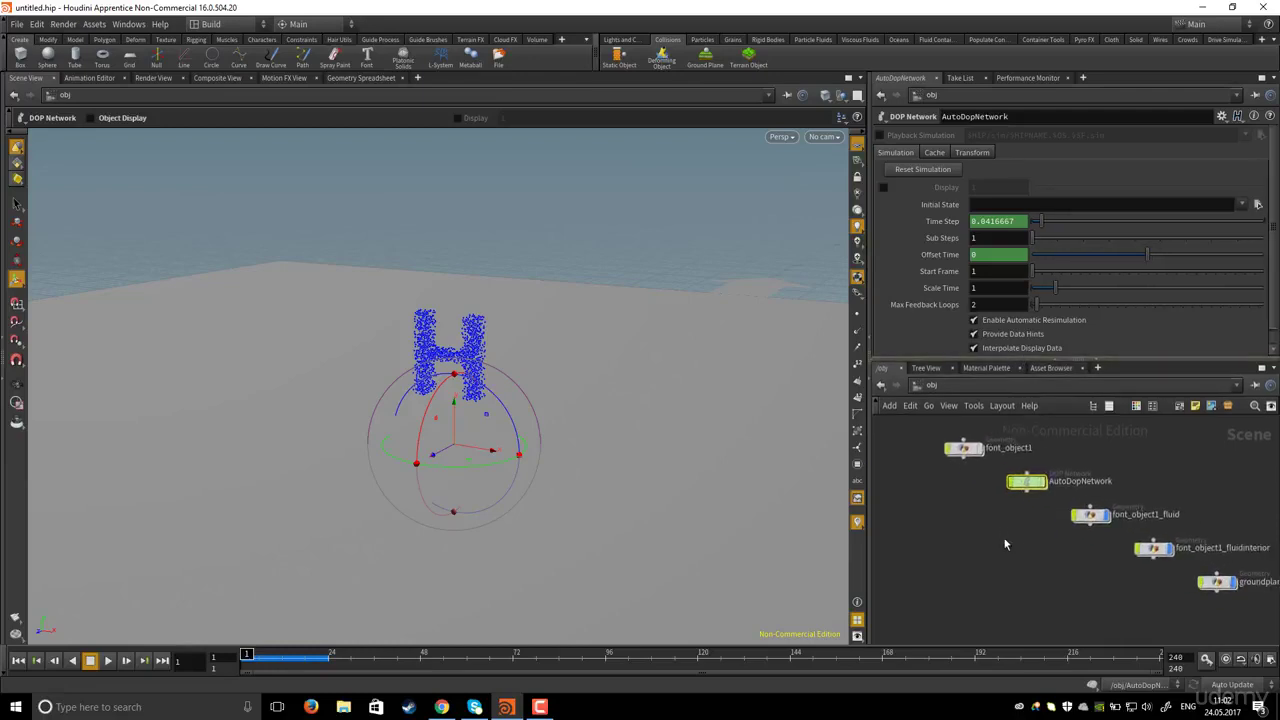
pyautogui.moveTo(999, 532); pyautogui.dragTo(998, 542, button='middle')
pyautogui.doubleClick(1023, 496)
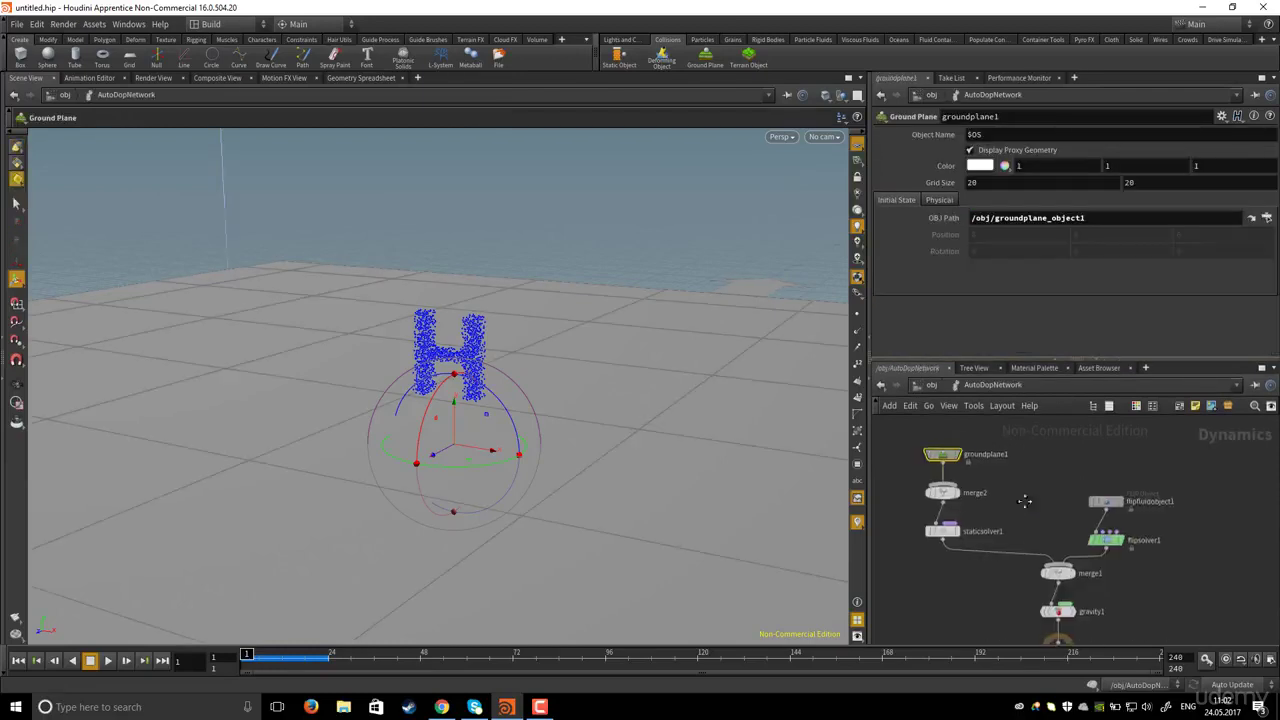
pyautogui.scroll(-3, 1025, 497)
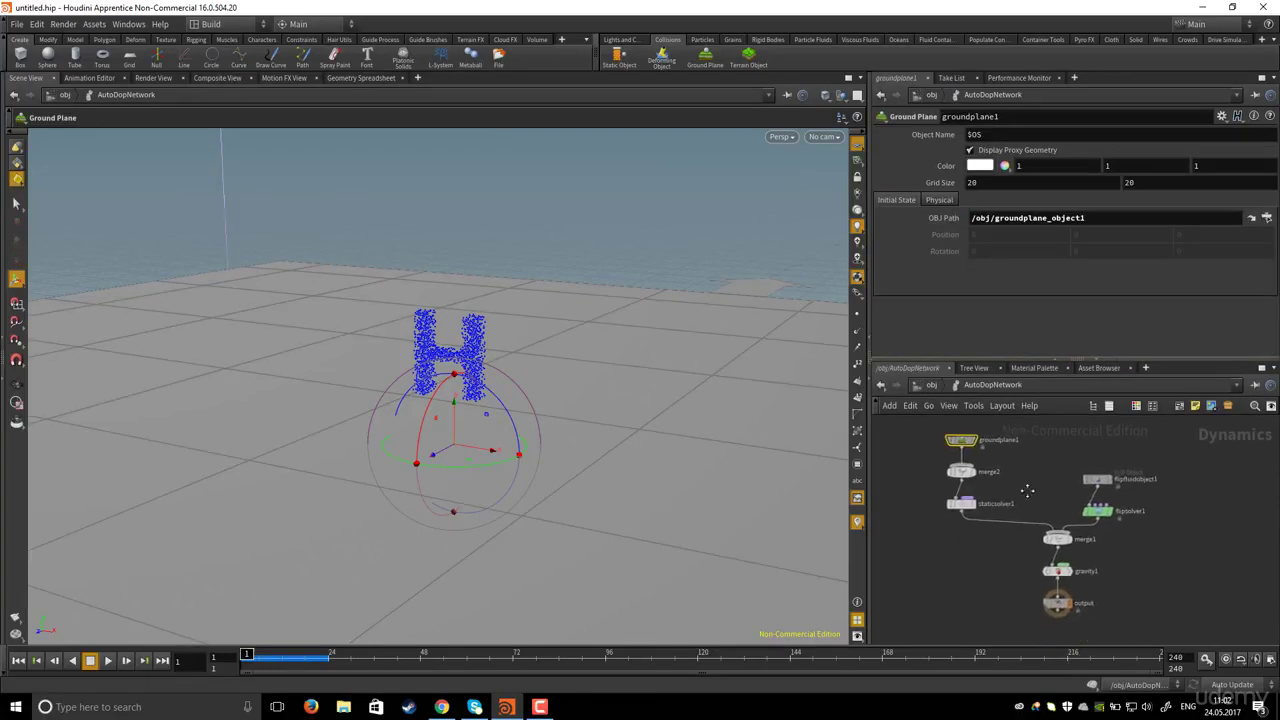
pyautogui.scroll(4, 1027, 491)
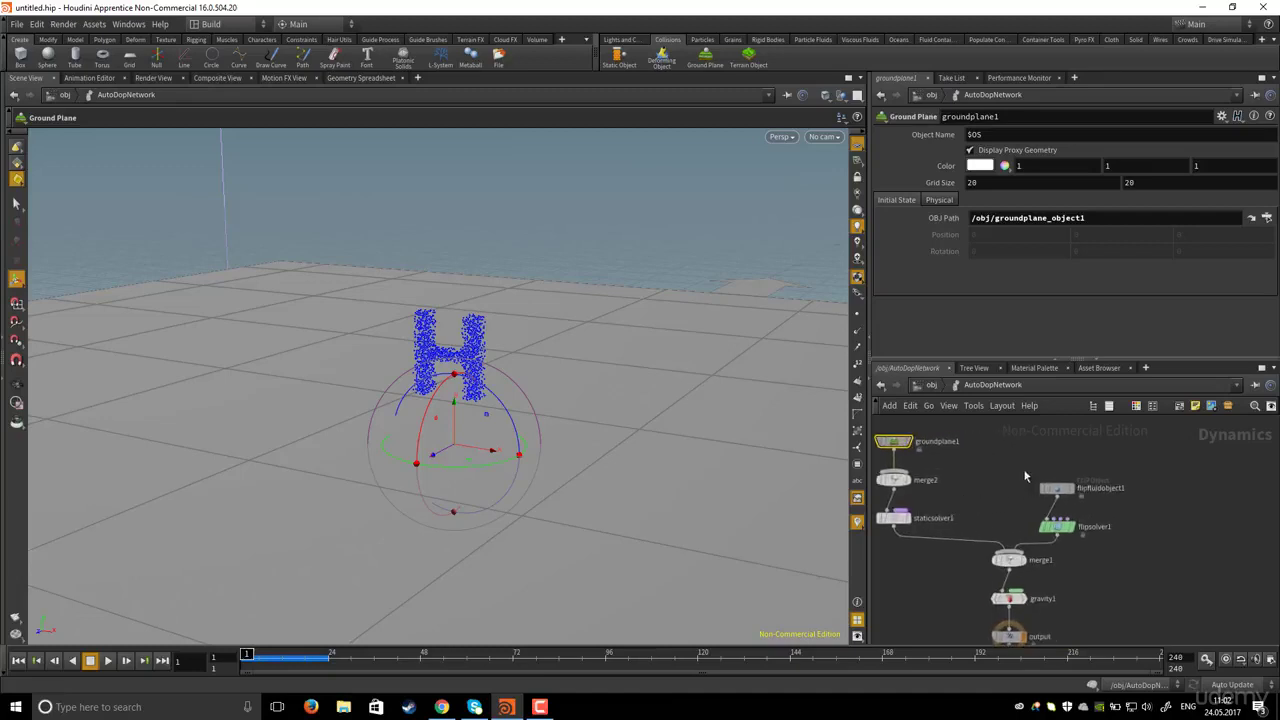
# Set the physical Viscosity of flipfluidobject1 to 1
pyautogui.click(1050, 492)
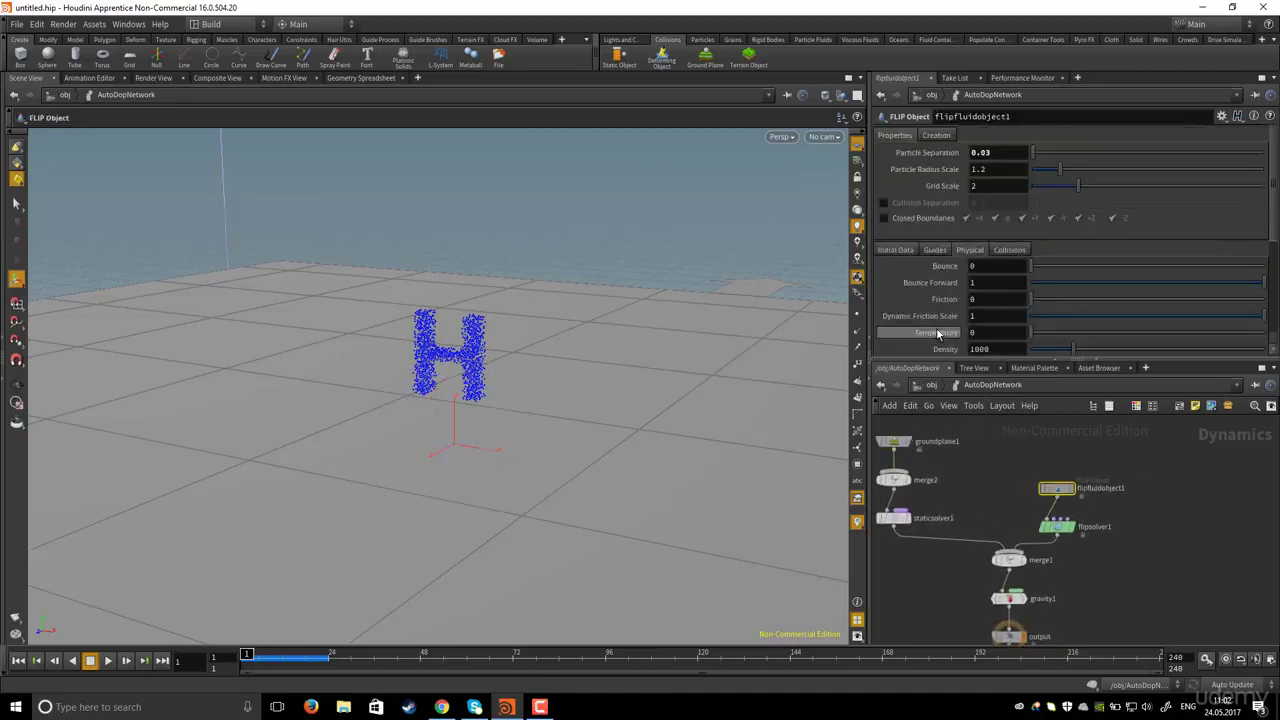
pyautogui.scroll(-2, 938, 334)
pyautogui.moveTo(977, 298); pyautogui.dragTo(954, 301)
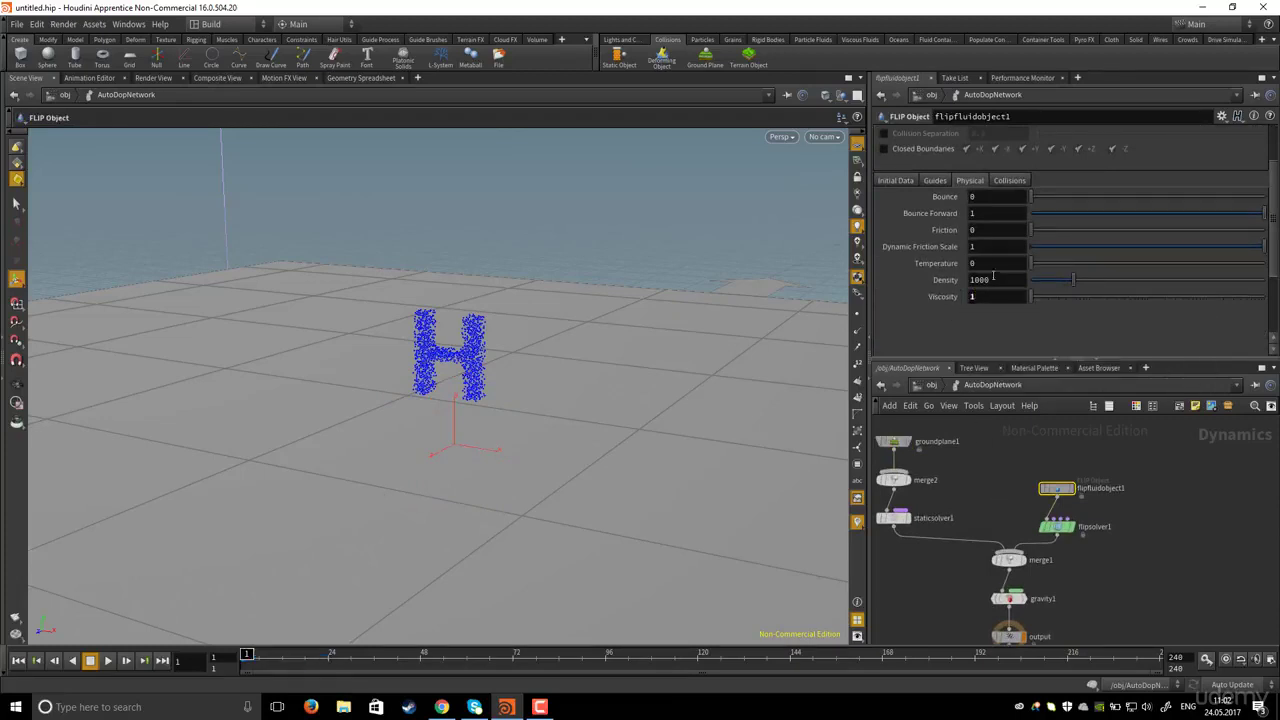
pyautogui.scroll(3, 991, 463)
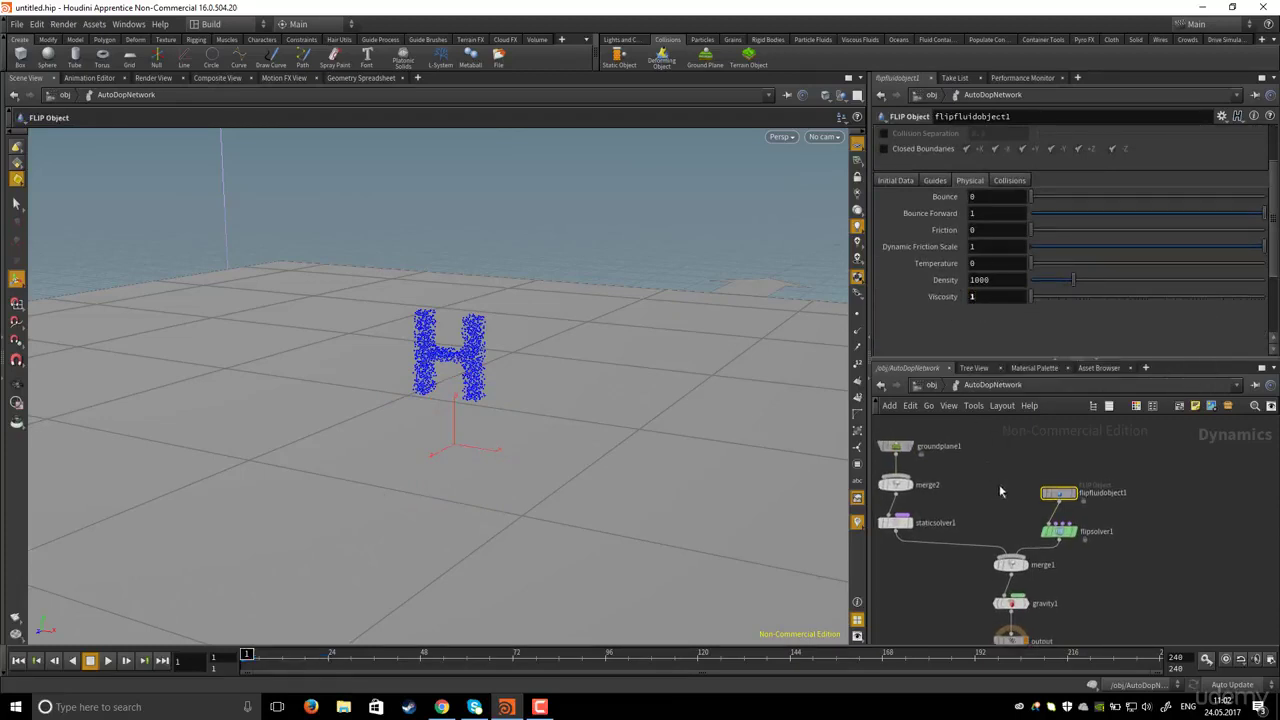
# Turn on Enable Viscosity in the Volume Motion settings of flipsolver1
pyautogui.moveTo(1058, 485); pyautogui.dragTo(1106, 545)
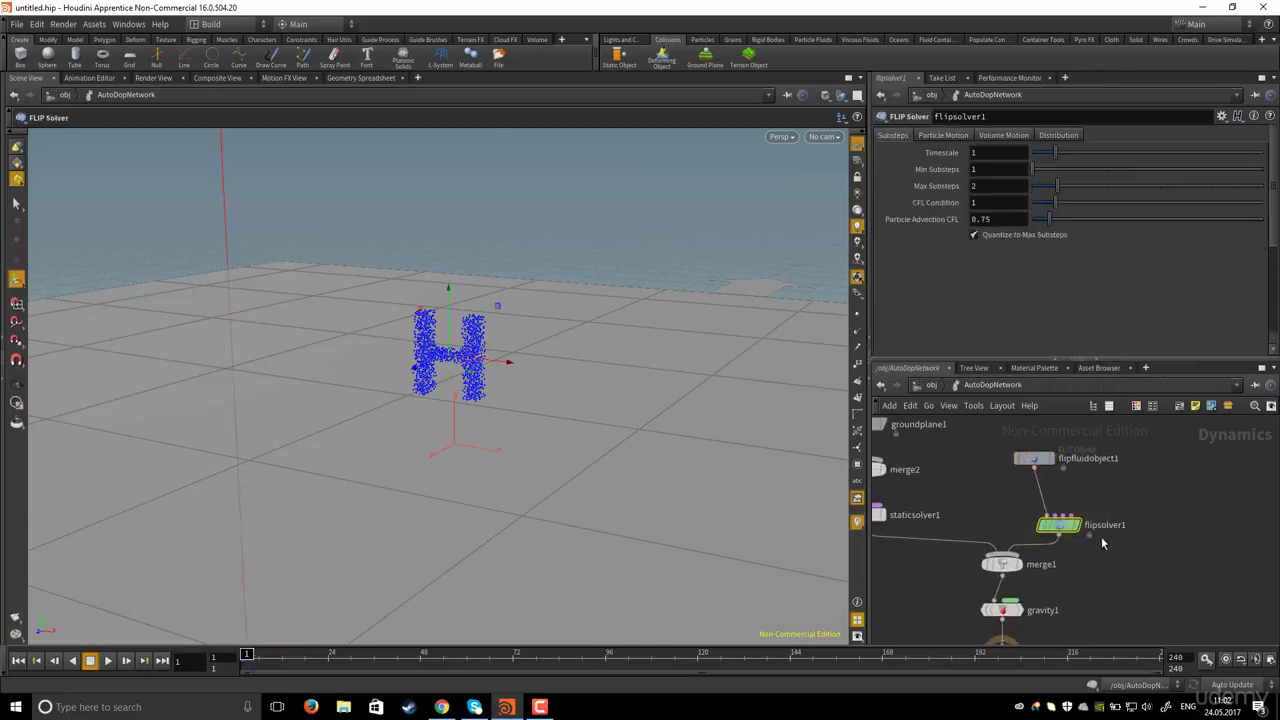
pyautogui.click(1003, 137)
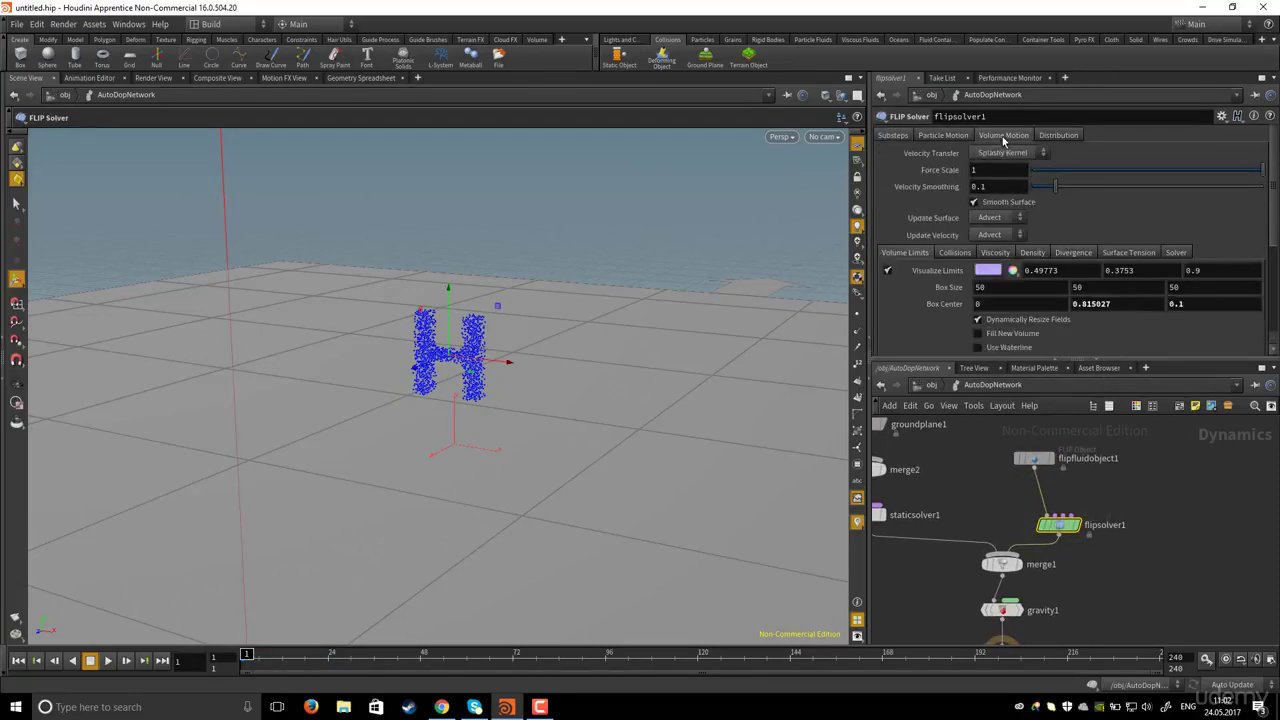
pyautogui.click(993, 253)
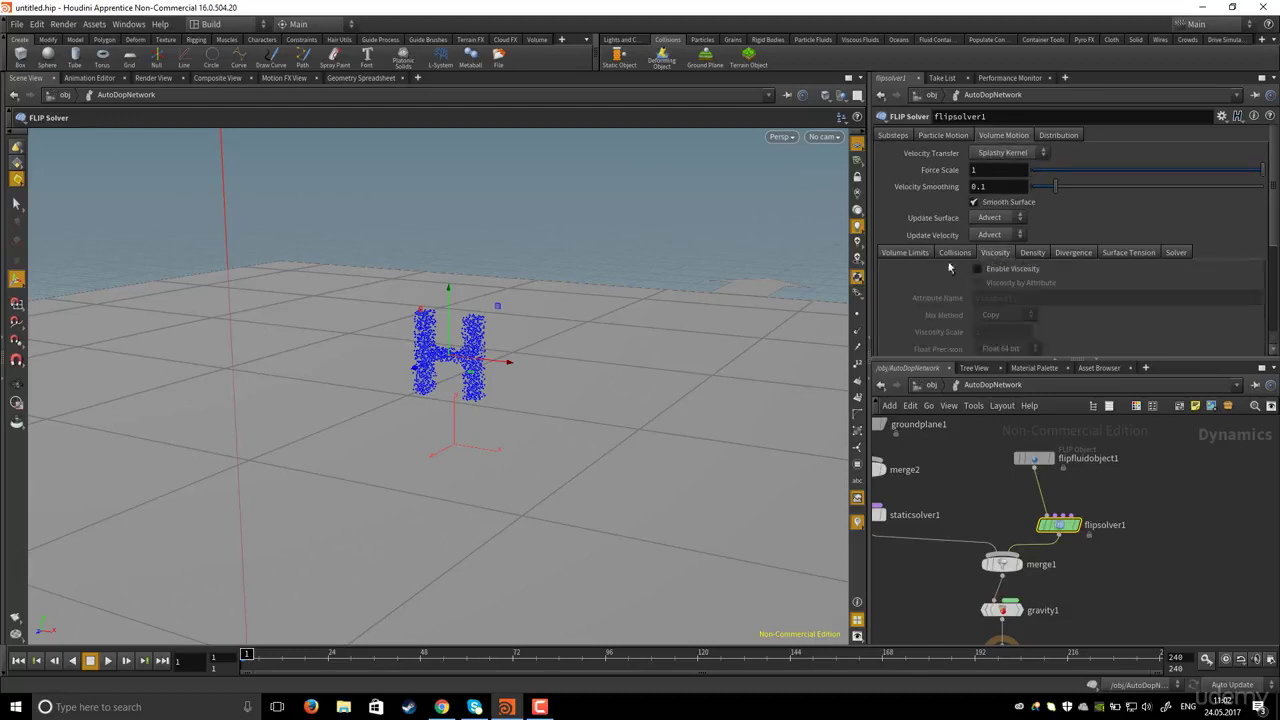
pyautogui.scroll(-1, 937, 276)
pyautogui.click(978, 235)
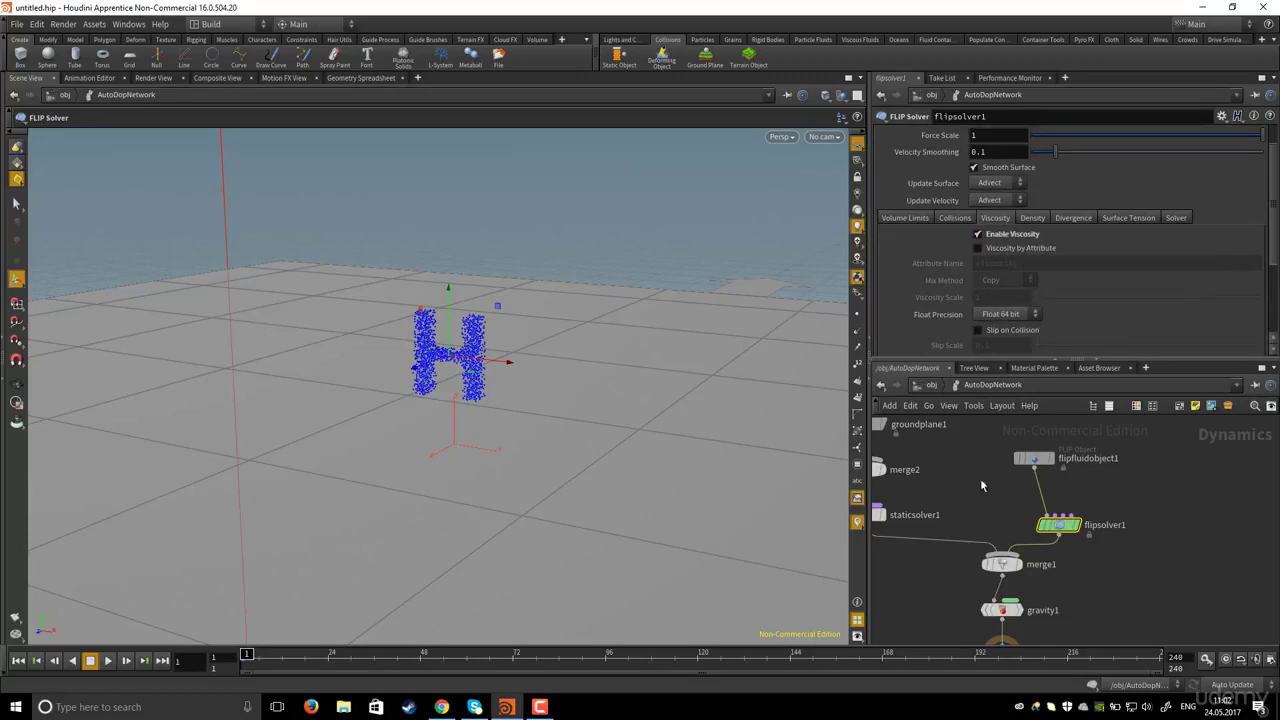
# Set the Viscosity of flipfluidobject1 to 10 and test it by playing the simulation
pyautogui.moveTo(972, 499); pyautogui.dragTo(992, 514, button='middle')
pyautogui.moveTo(1017, 453); pyautogui.dragTo(1154, 496)
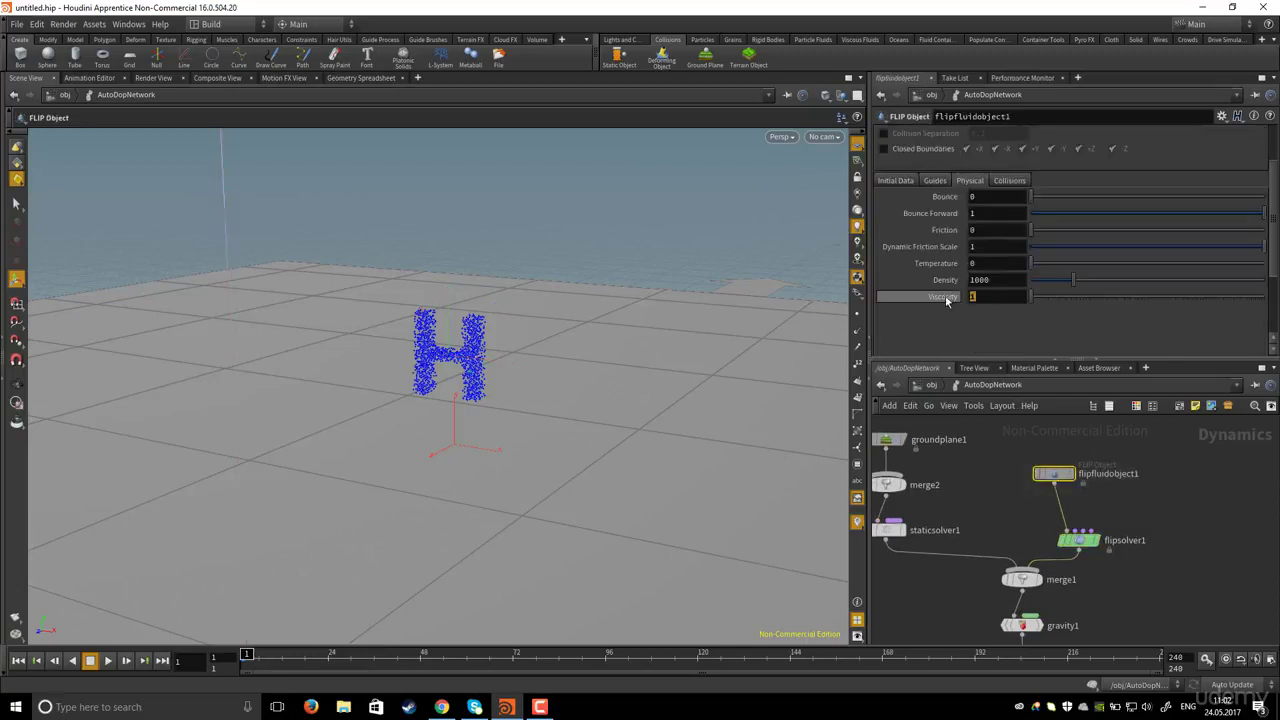
pyautogui.moveTo(947, 299)
pyautogui.write('1')
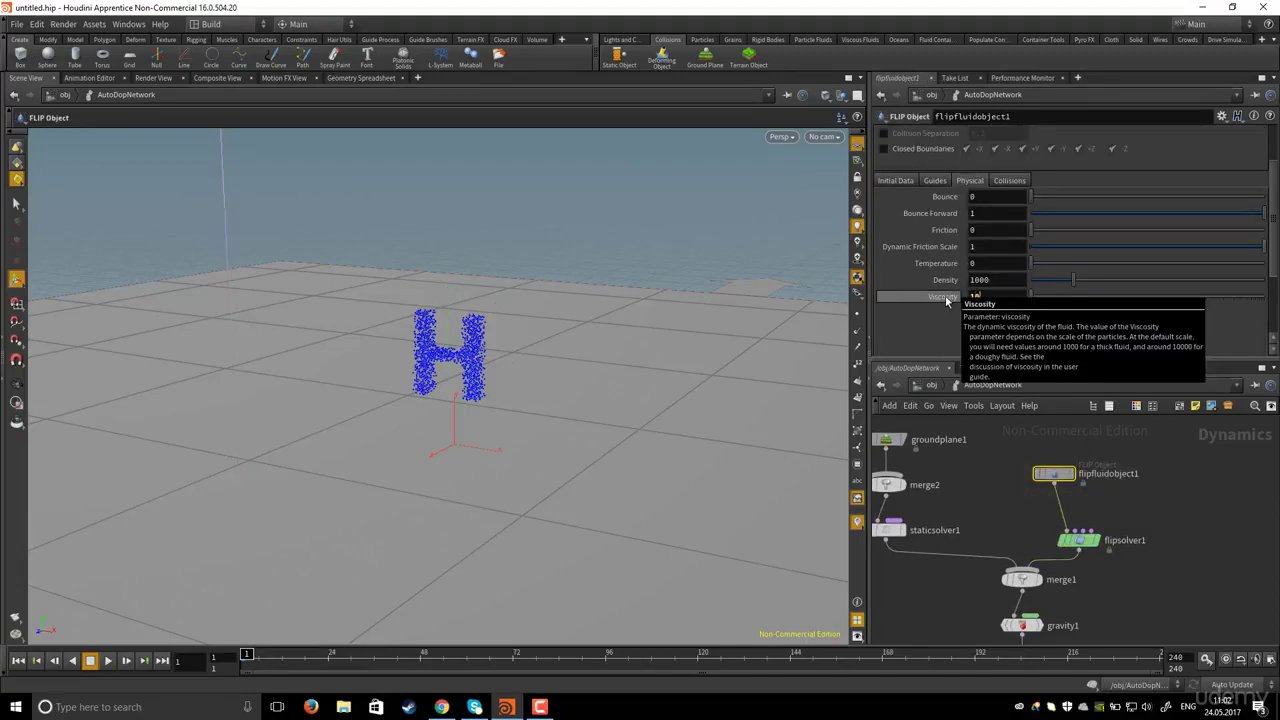
pyautogui.press('Return')
pyautogui.click(108, 661)
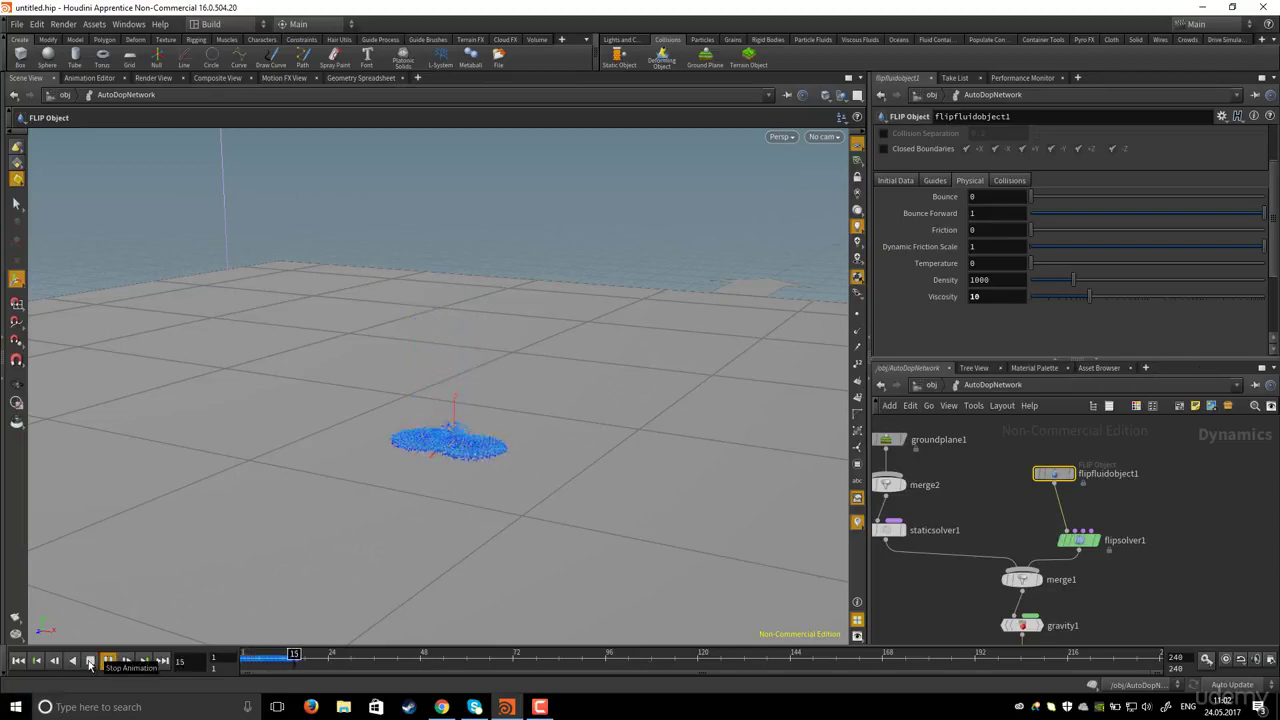
pyautogui.click(92, 662)
# Set the Viscosity of flipfluidobject1 to 100
pyautogui.click(970, 297)
pyautogui.write('0')
pyautogui.press('Return')
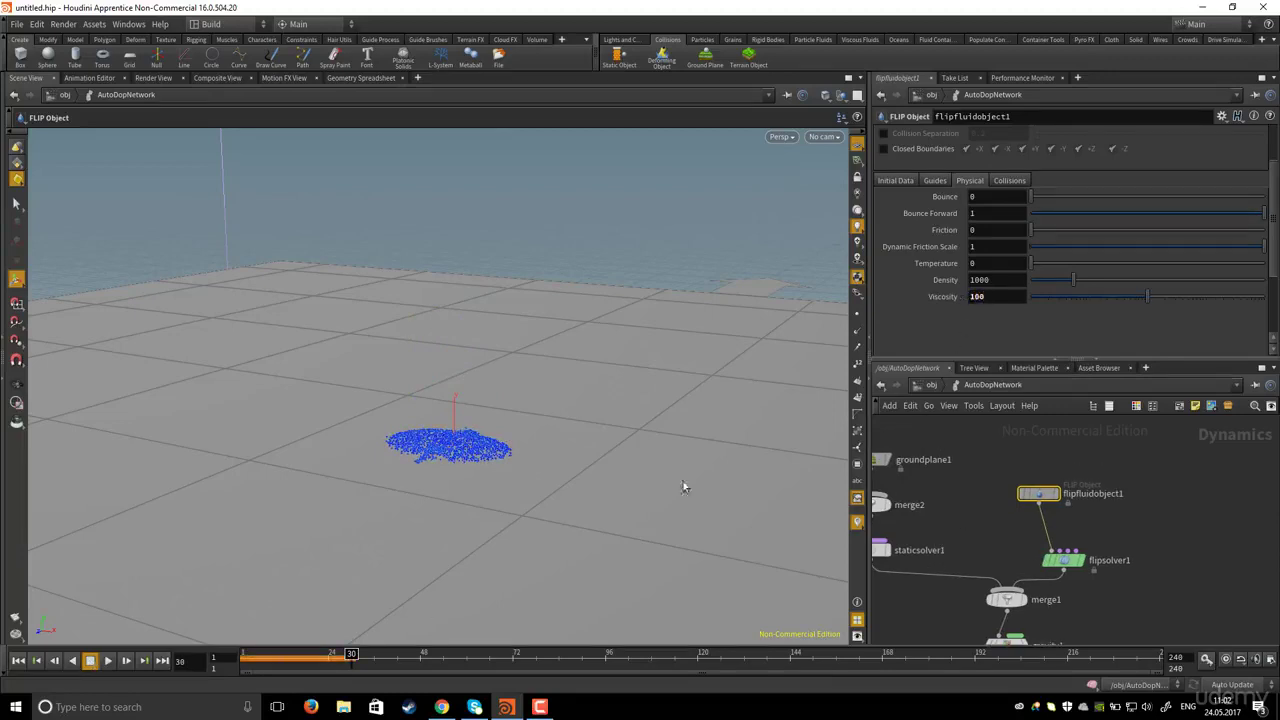
# Replay the simulation from frame 1 to check the thicker fluid, and rewind it
pyautogui.click(17, 661)
pyautogui.click(108, 661)
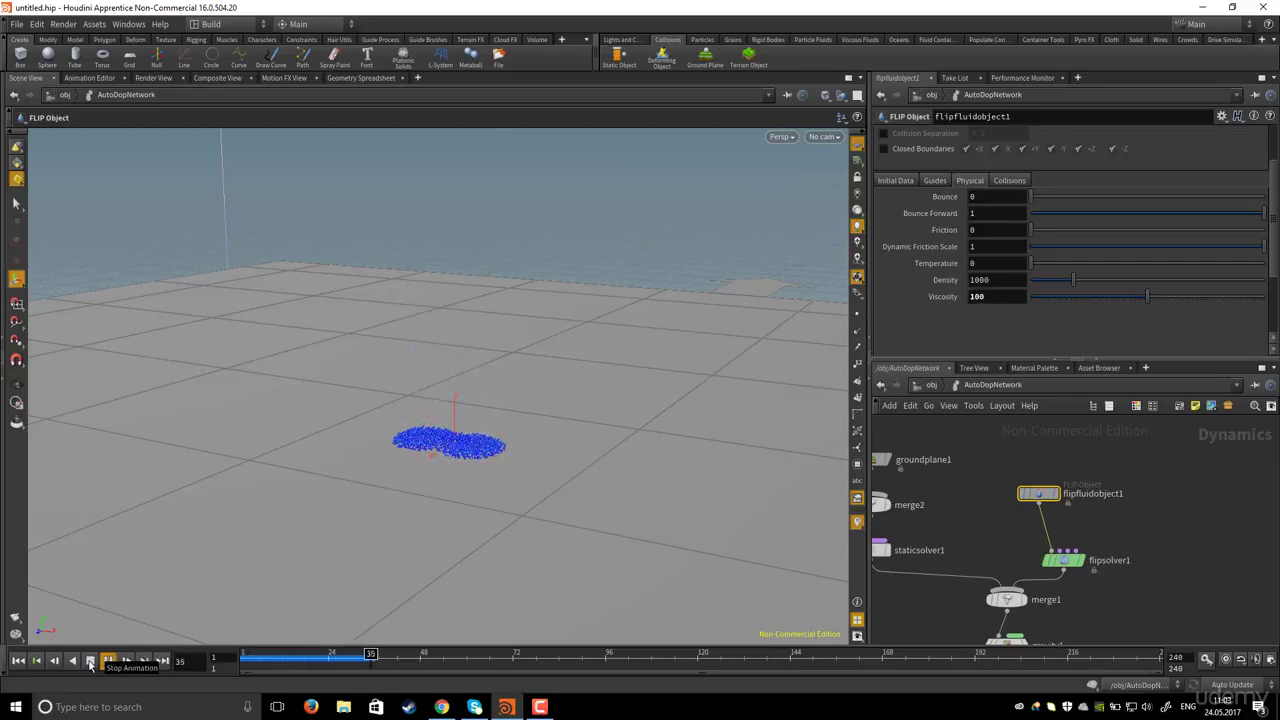
pyautogui.click(90, 661)
pyautogui.click(17, 661)
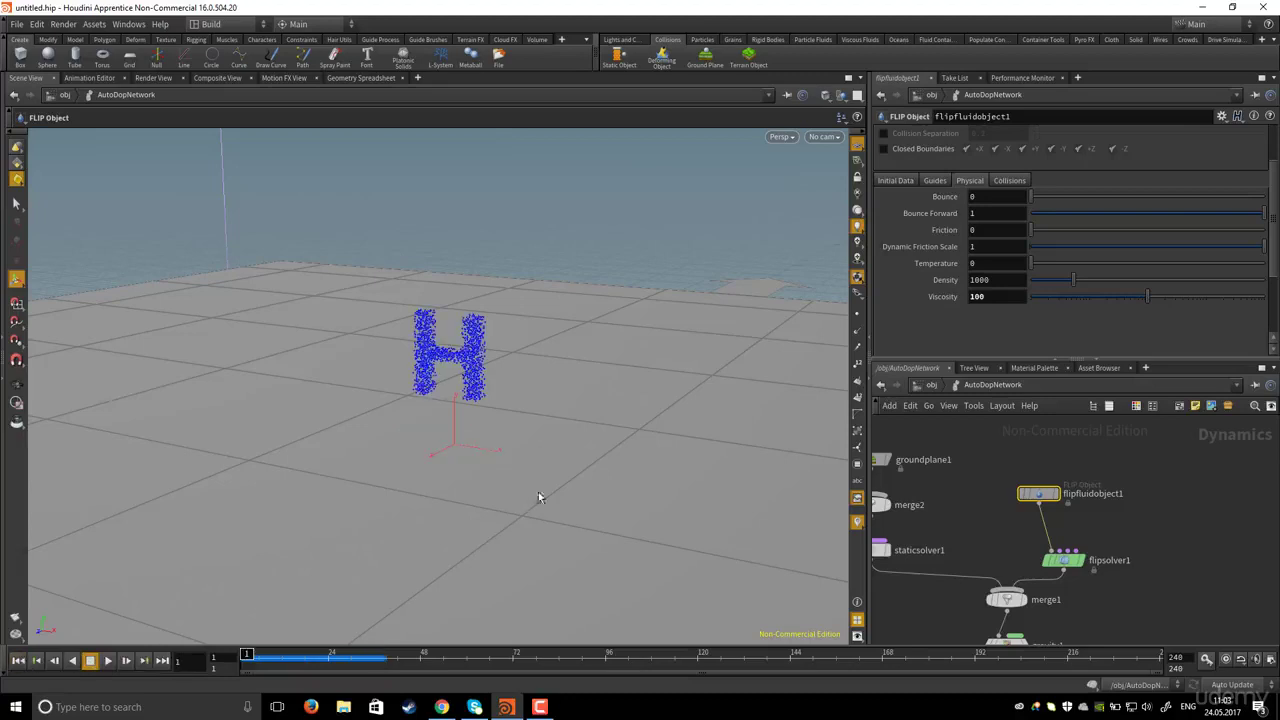
# Leave the dynamics network and return to the object level with all scene objects in view
pyautogui.moveTo(1025, 519); pyautogui.dragTo(1105, 509, button='middle')
pyautogui.click(931, 386)
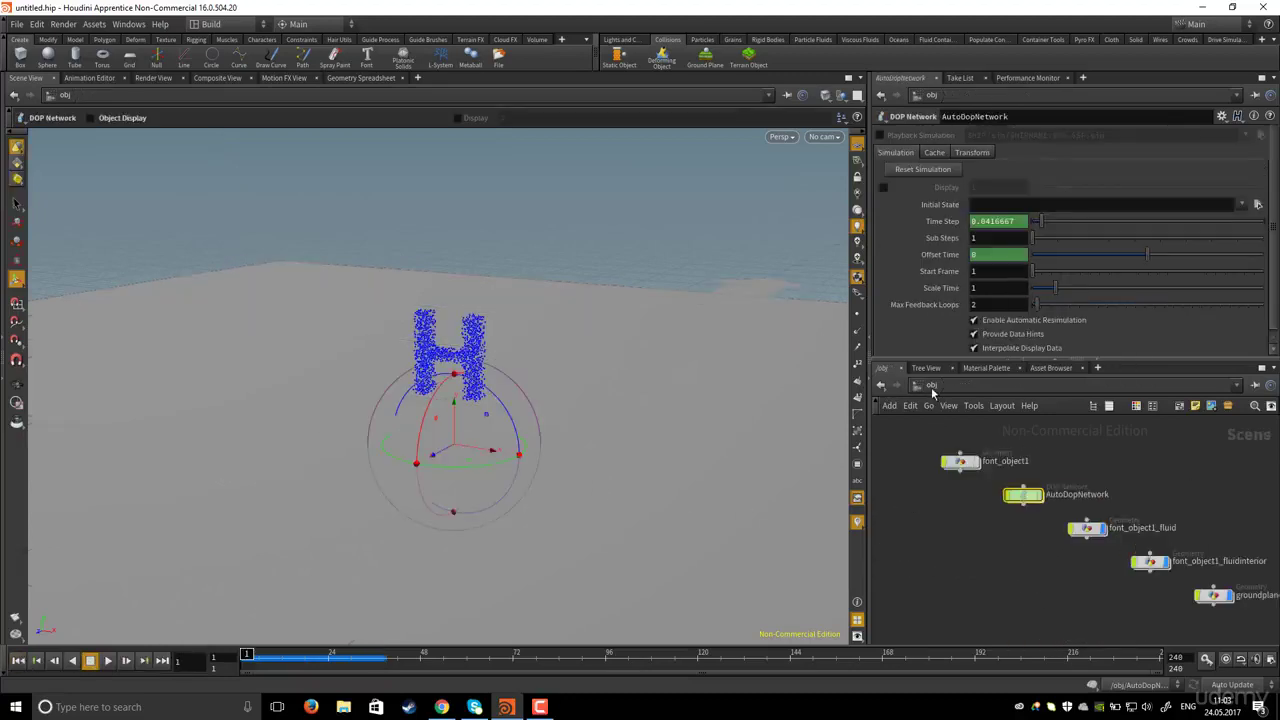
pyautogui.scroll(-3, 968, 546)
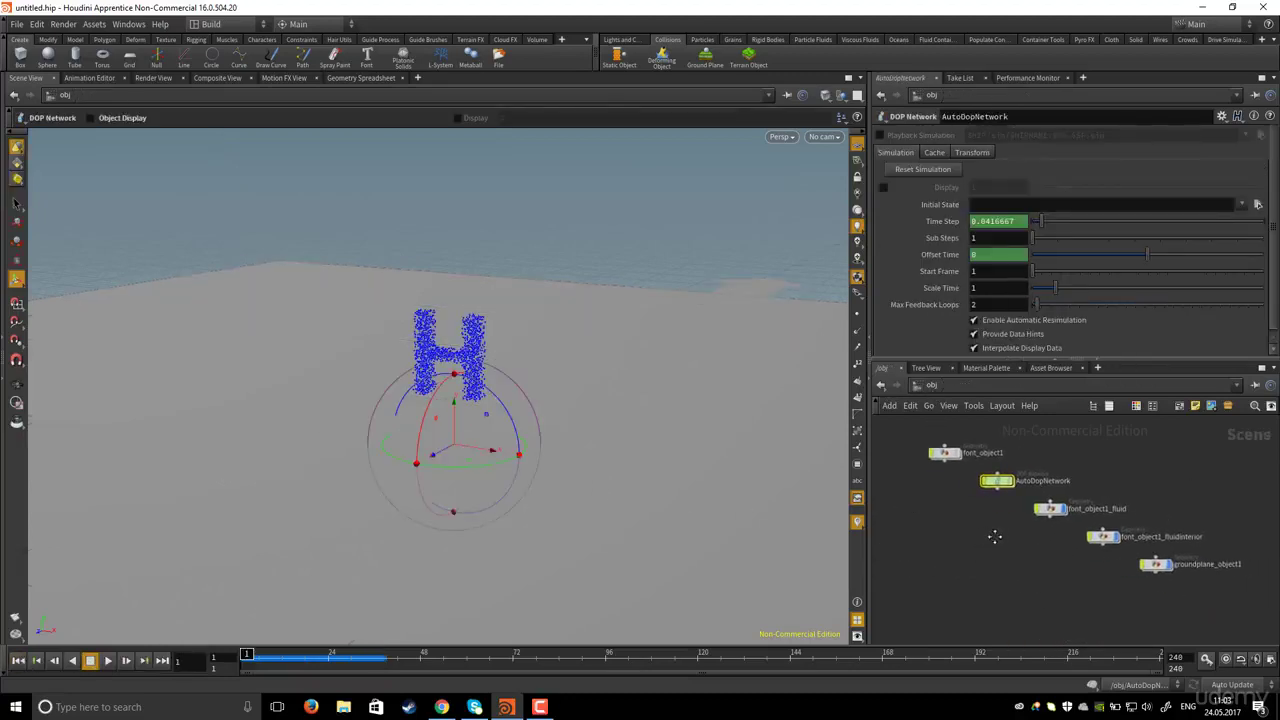